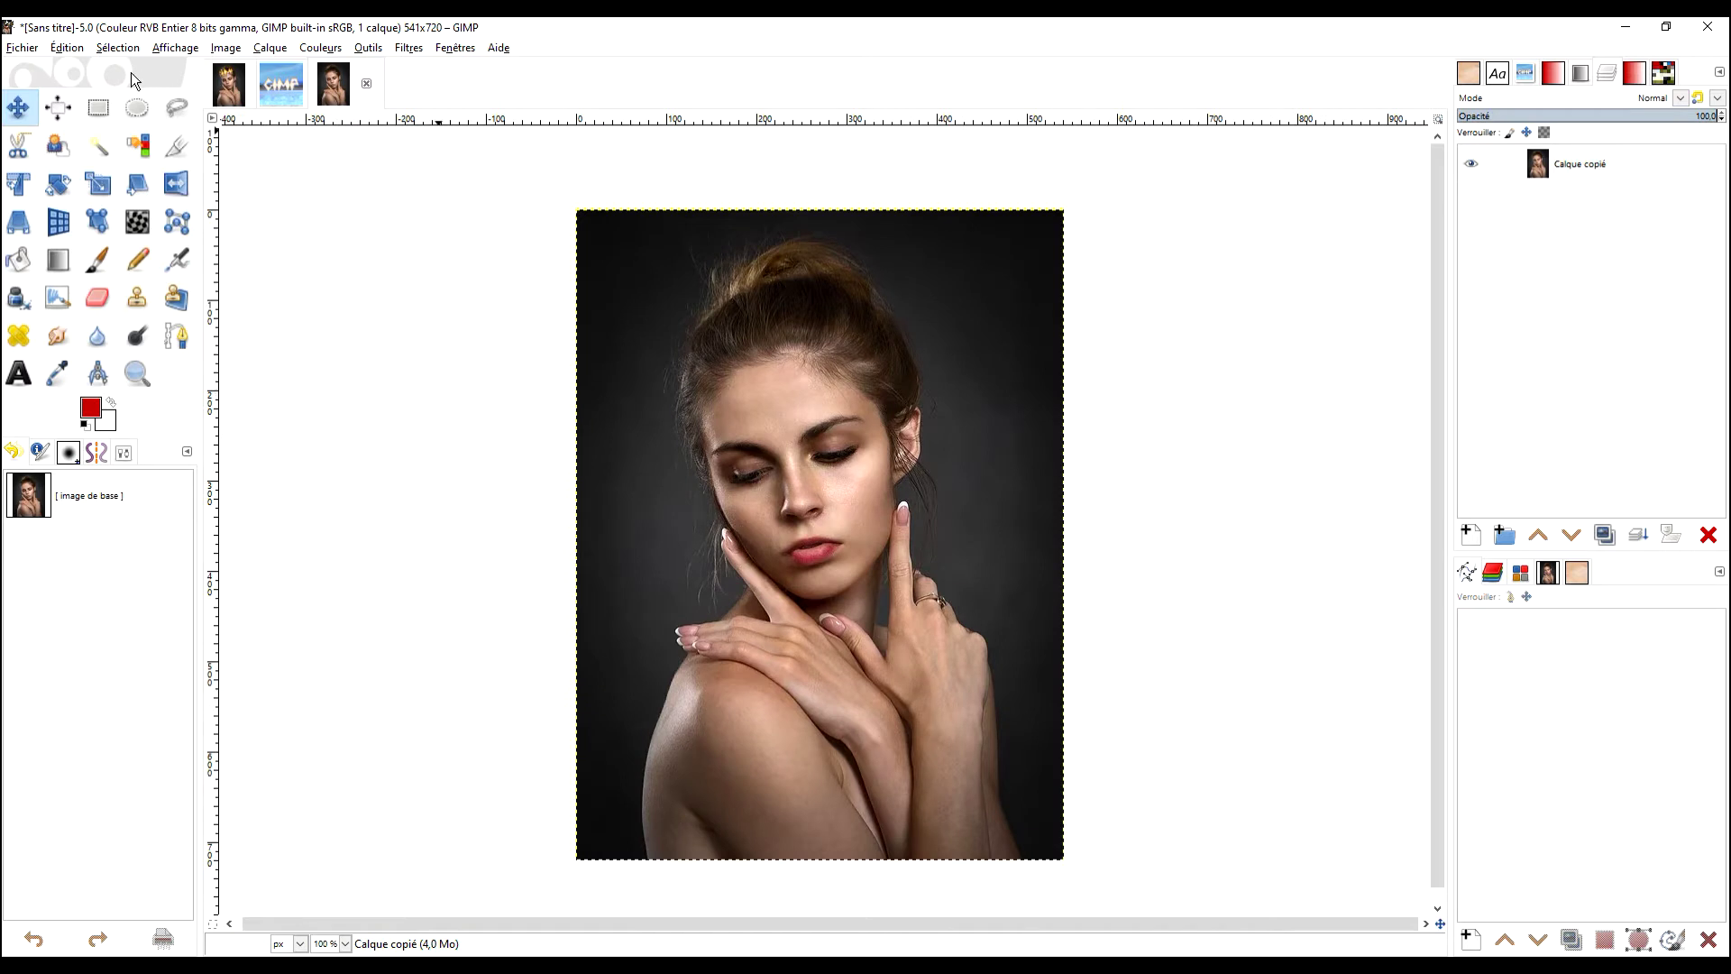
Paste the copied GIMP lettering onto the portrait and turn the floating selection into a new layer.
{"action": "left_click", "coordinate": [54, 47]}
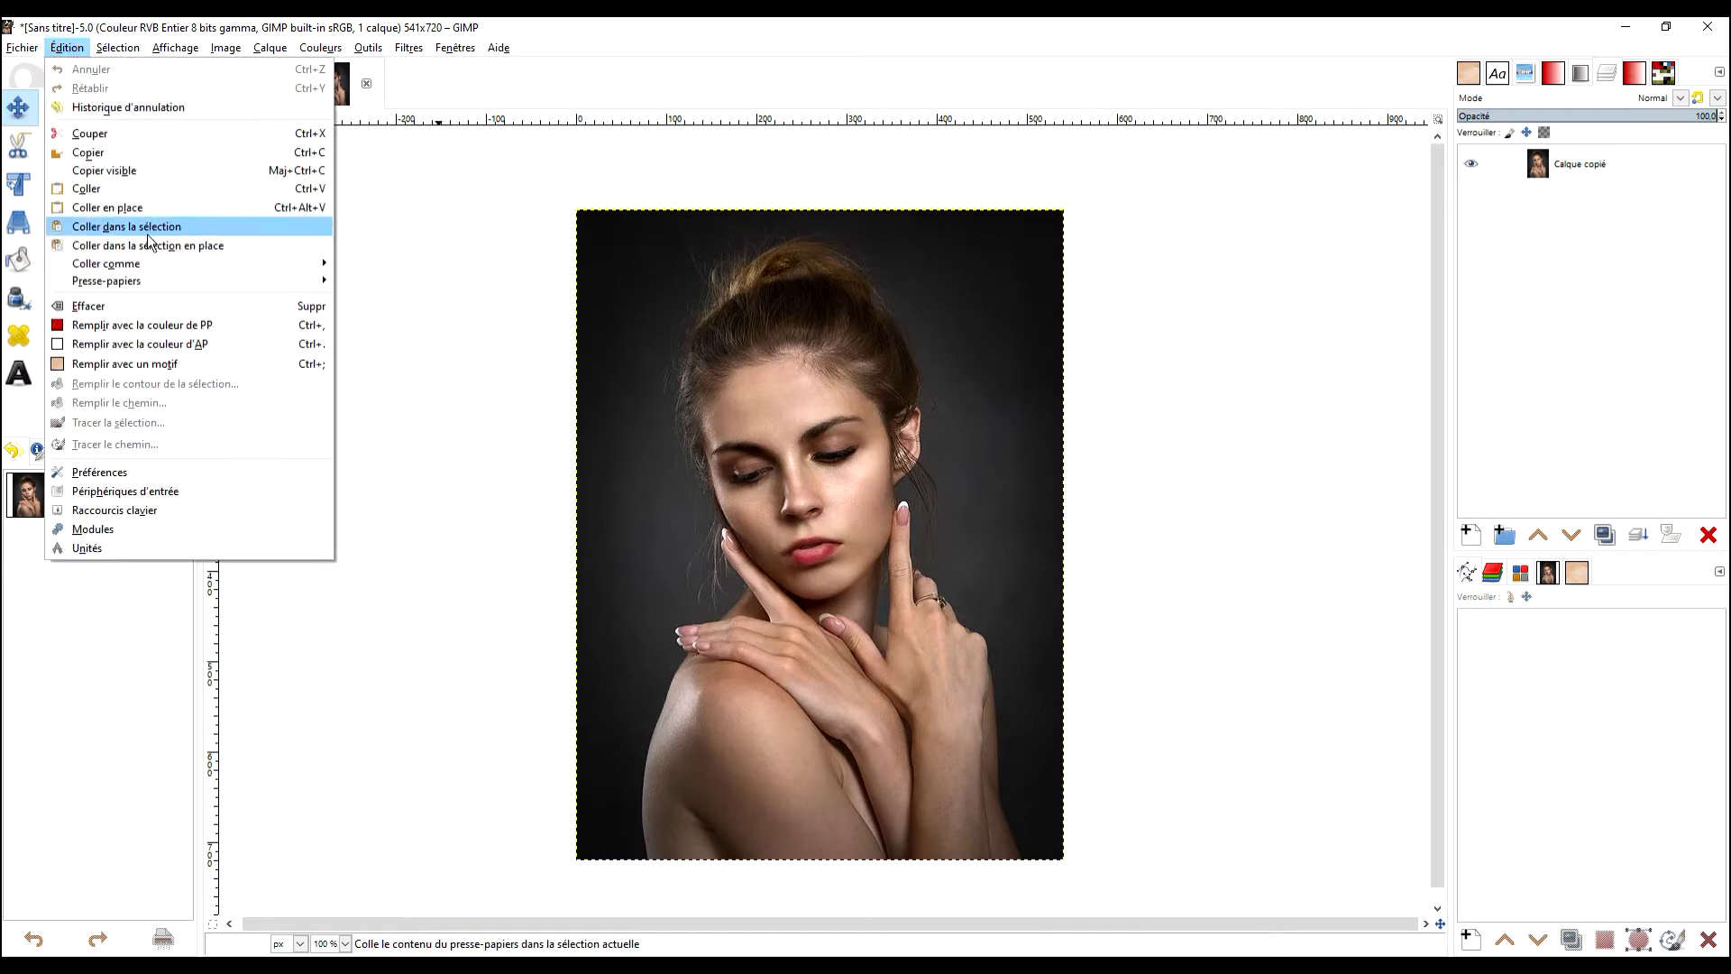
{"action": "left_click", "coordinate": [158, 188]}
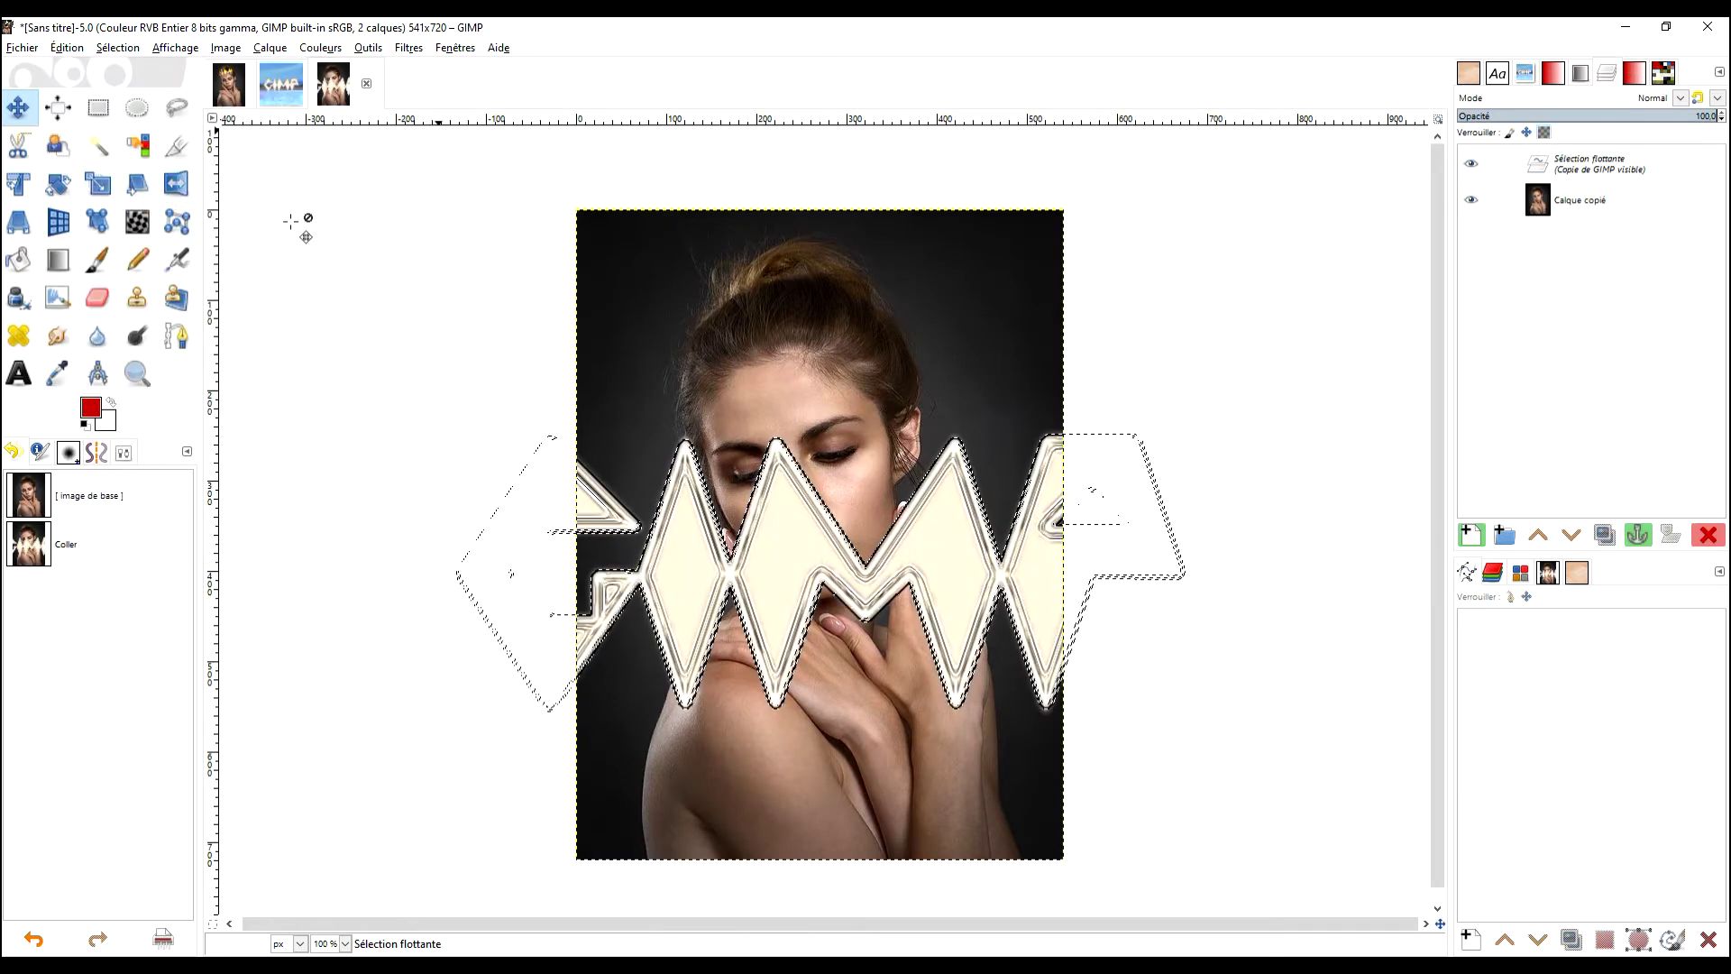
{"action": "left_click", "coordinate": [1471, 538]}
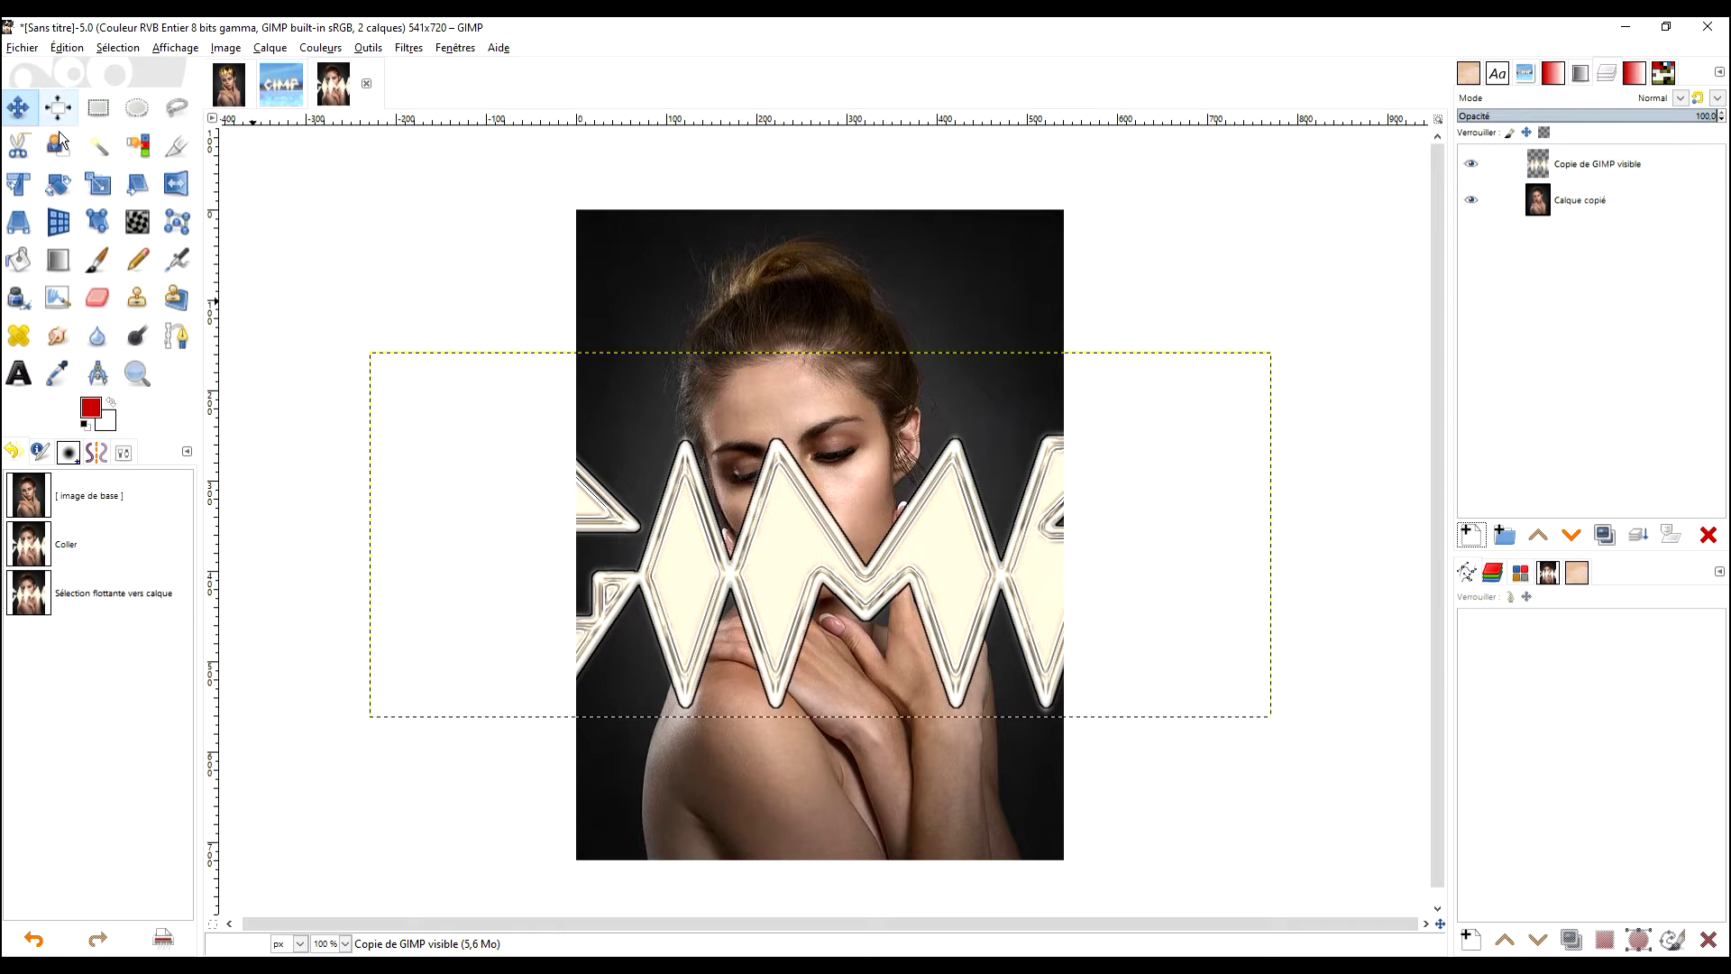
Scale the GIMP lettering layer to 570 x 230 px over the woman's upper head and match the layer boundary to the image size.
{"action": "left_click", "coordinate": [100, 185]}
{"action": "left_click", "coordinate": [709, 539]}
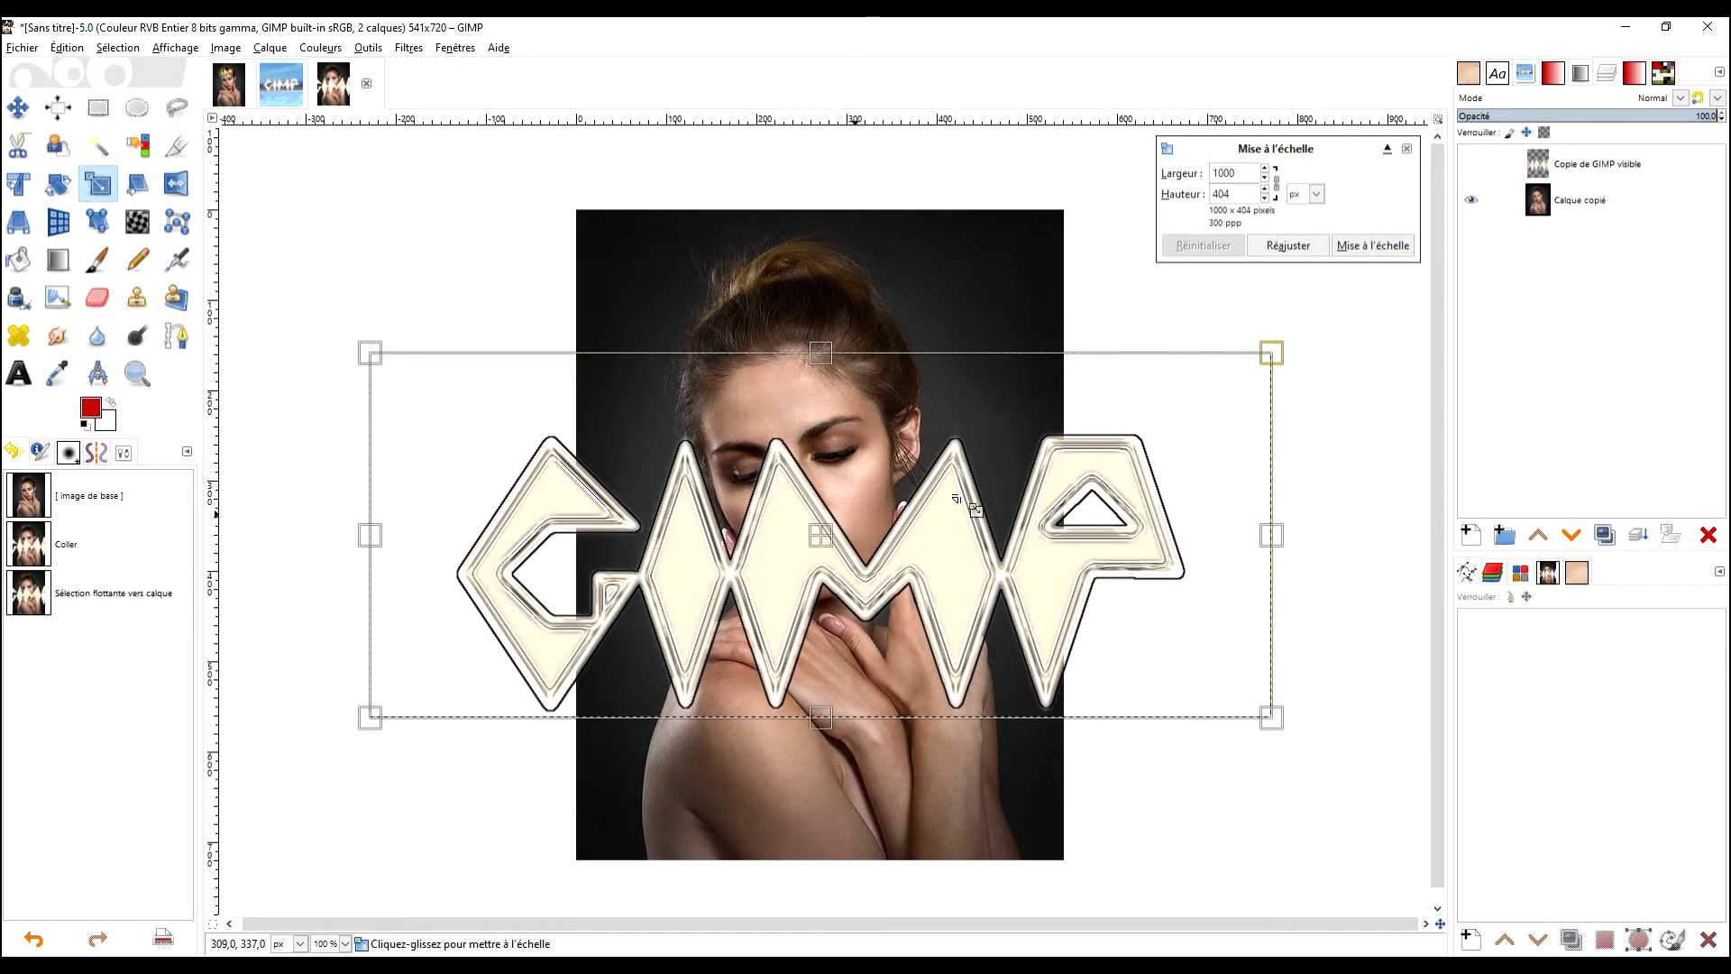
{"action": "left_click_drag", "start_coordinate": [1271, 353], "coordinate": [833, 420]}
{"action": "left_click_drag", "start_coordinate": [634, 624], "coordinate": [823, 353]}
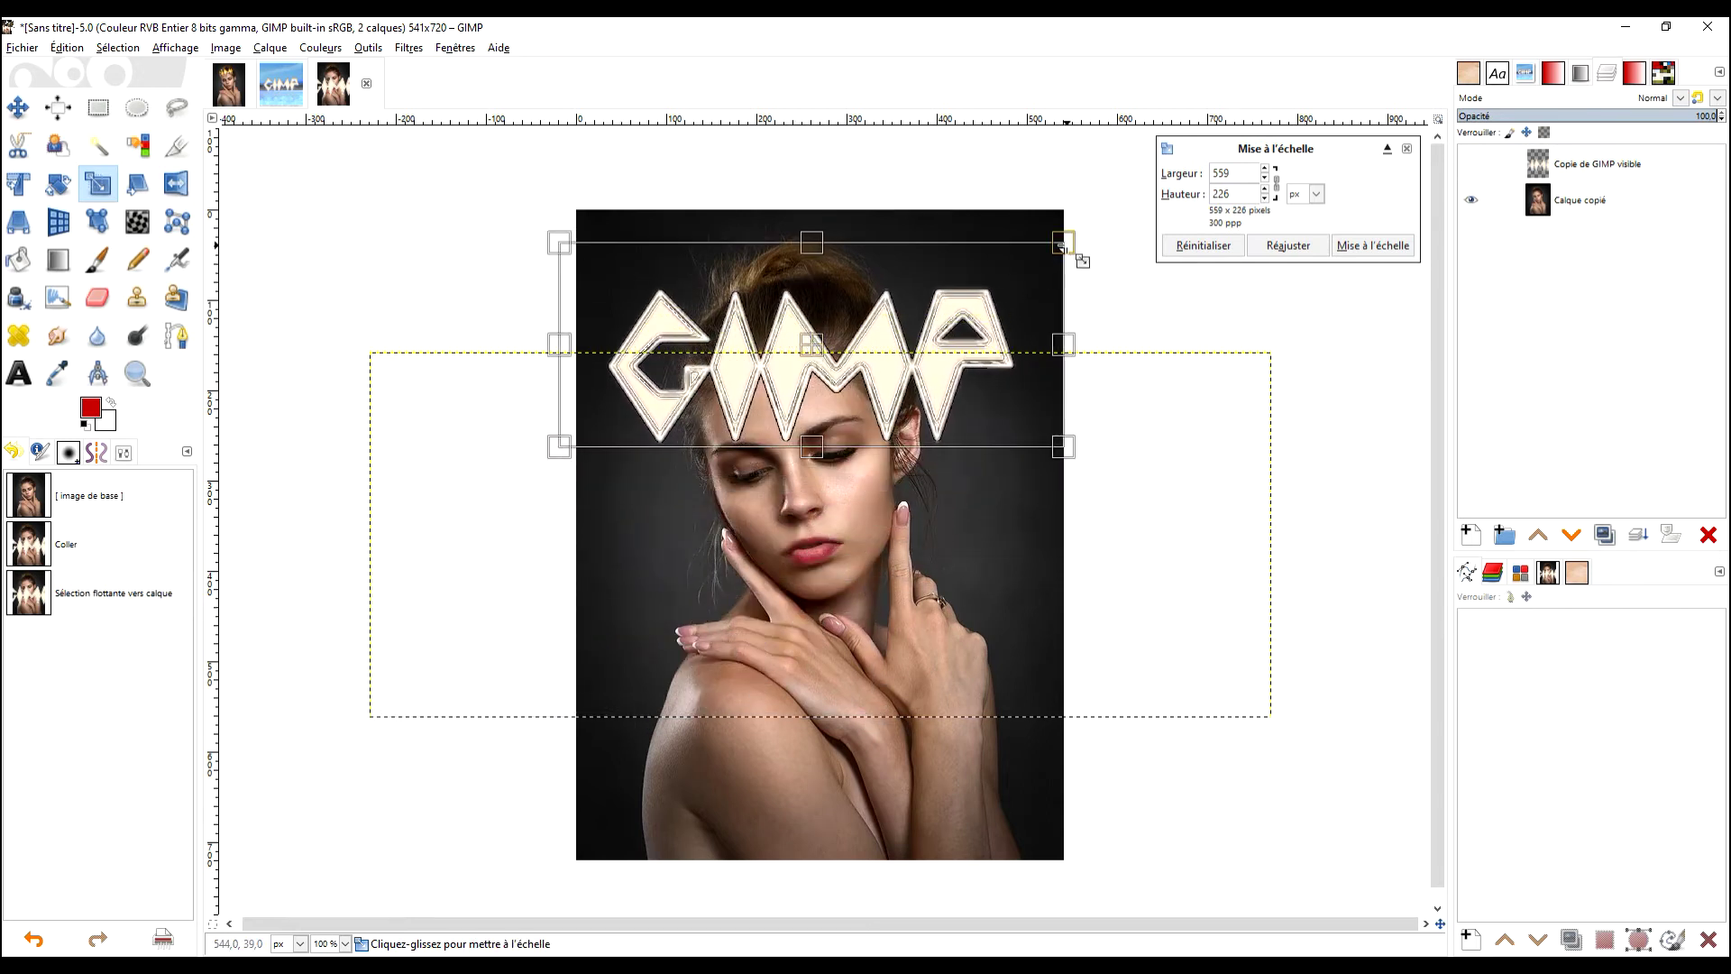
{"action": "left_click_drag", "start_coordinate": [1066, 258], "coordinate": [1075, 249]}
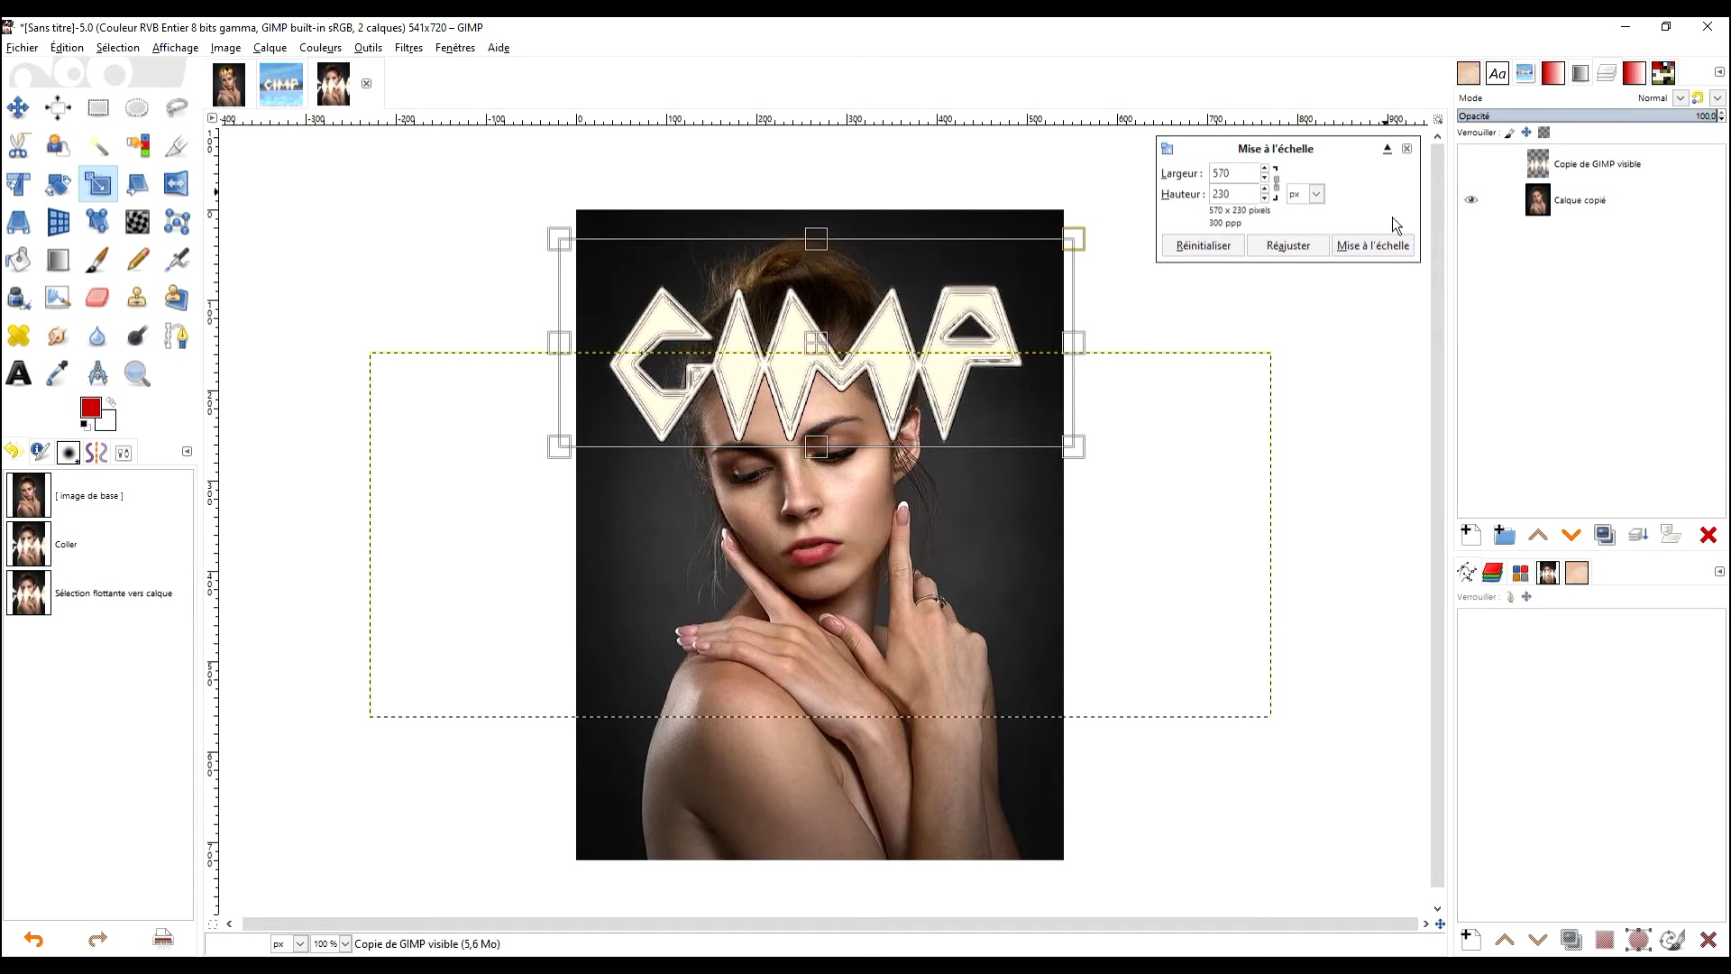
{"action": "left_click", "coordinate": [1372, 246]}
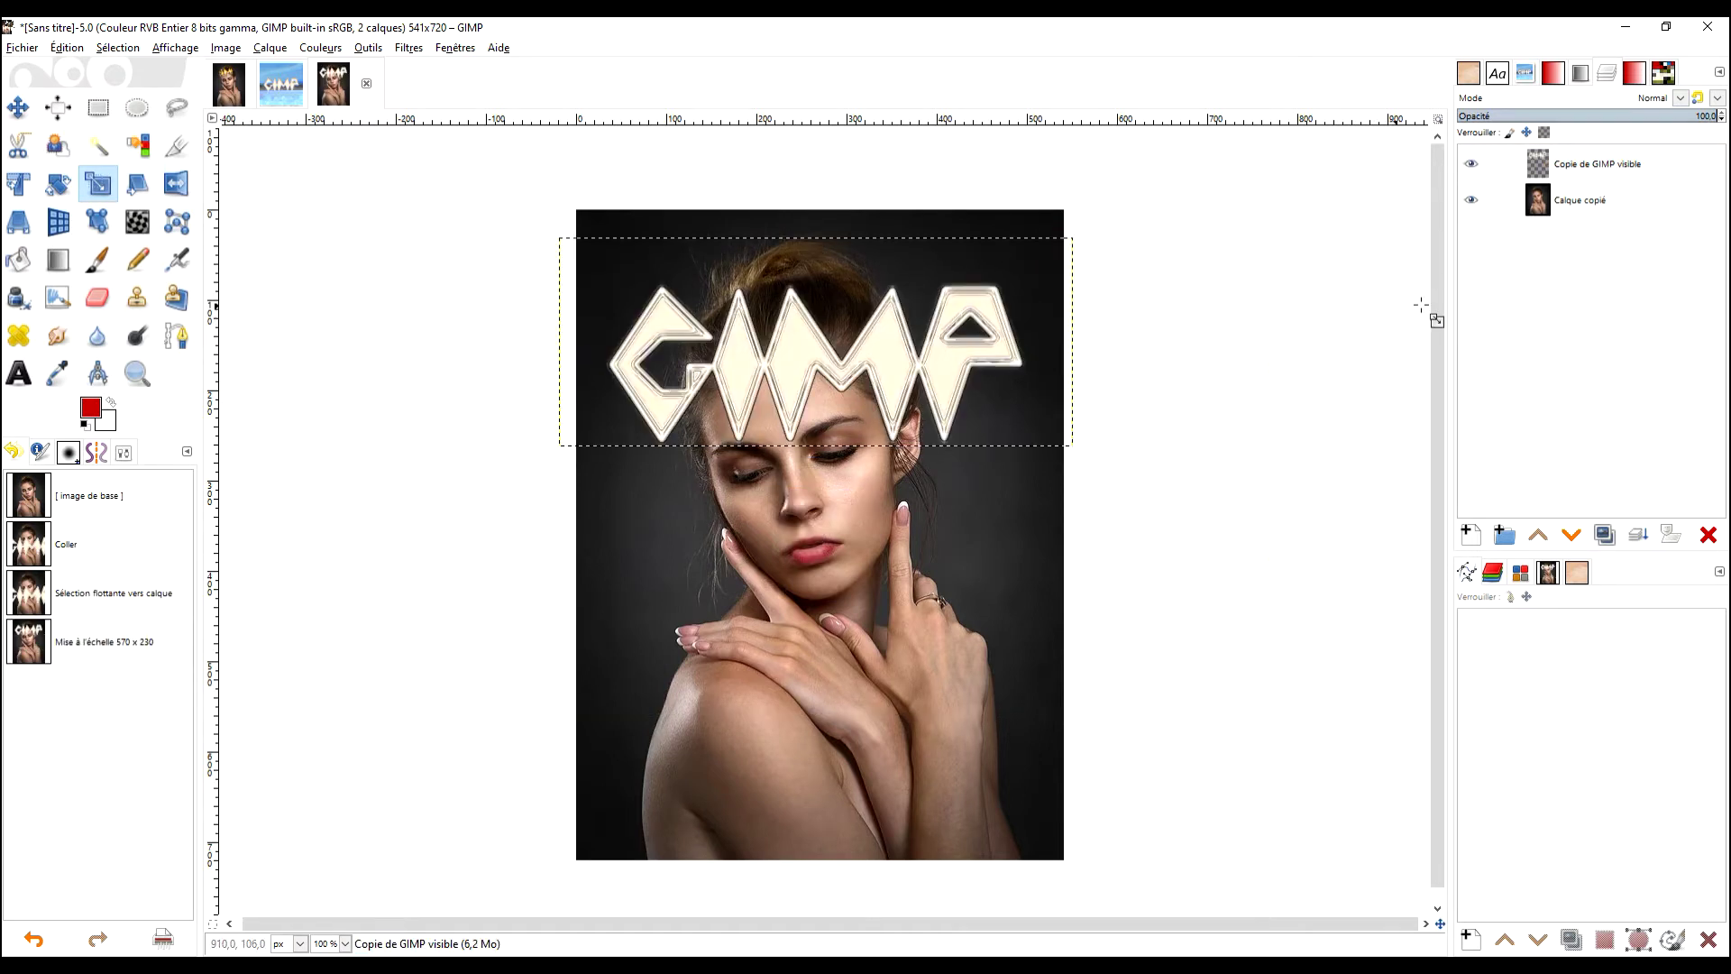
{"action": "right_click", "coordinate": [1536, 168]}
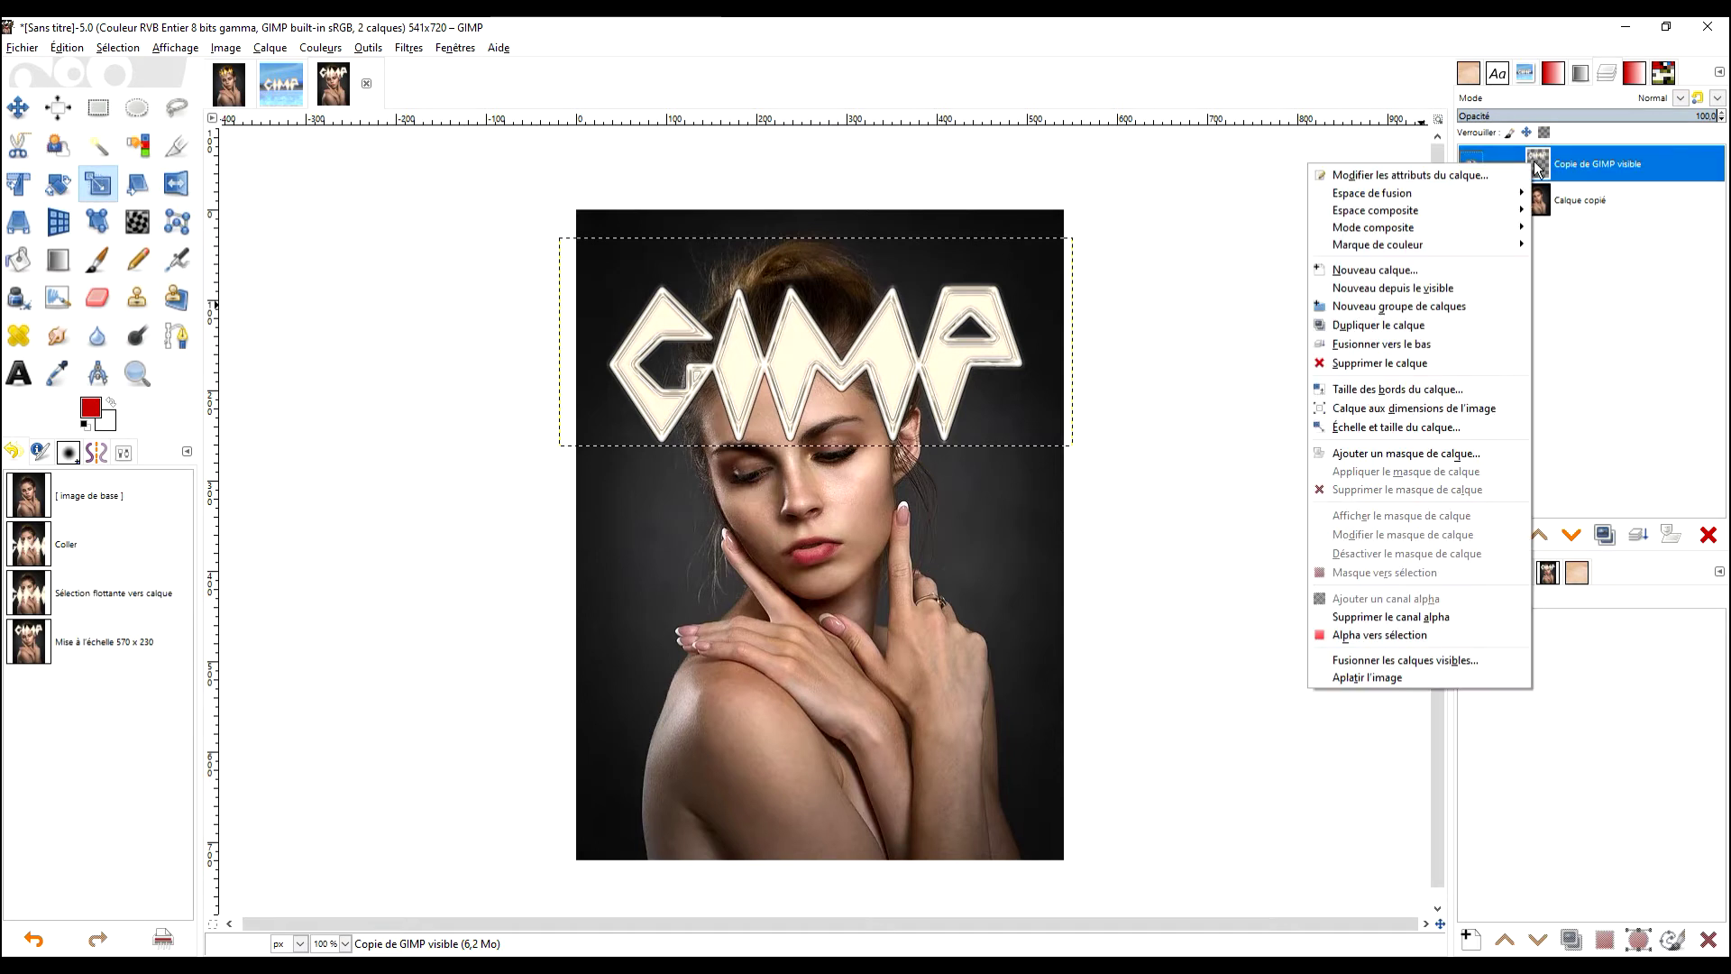
{"action": "left_click", "coordinate": [1443, 407]}
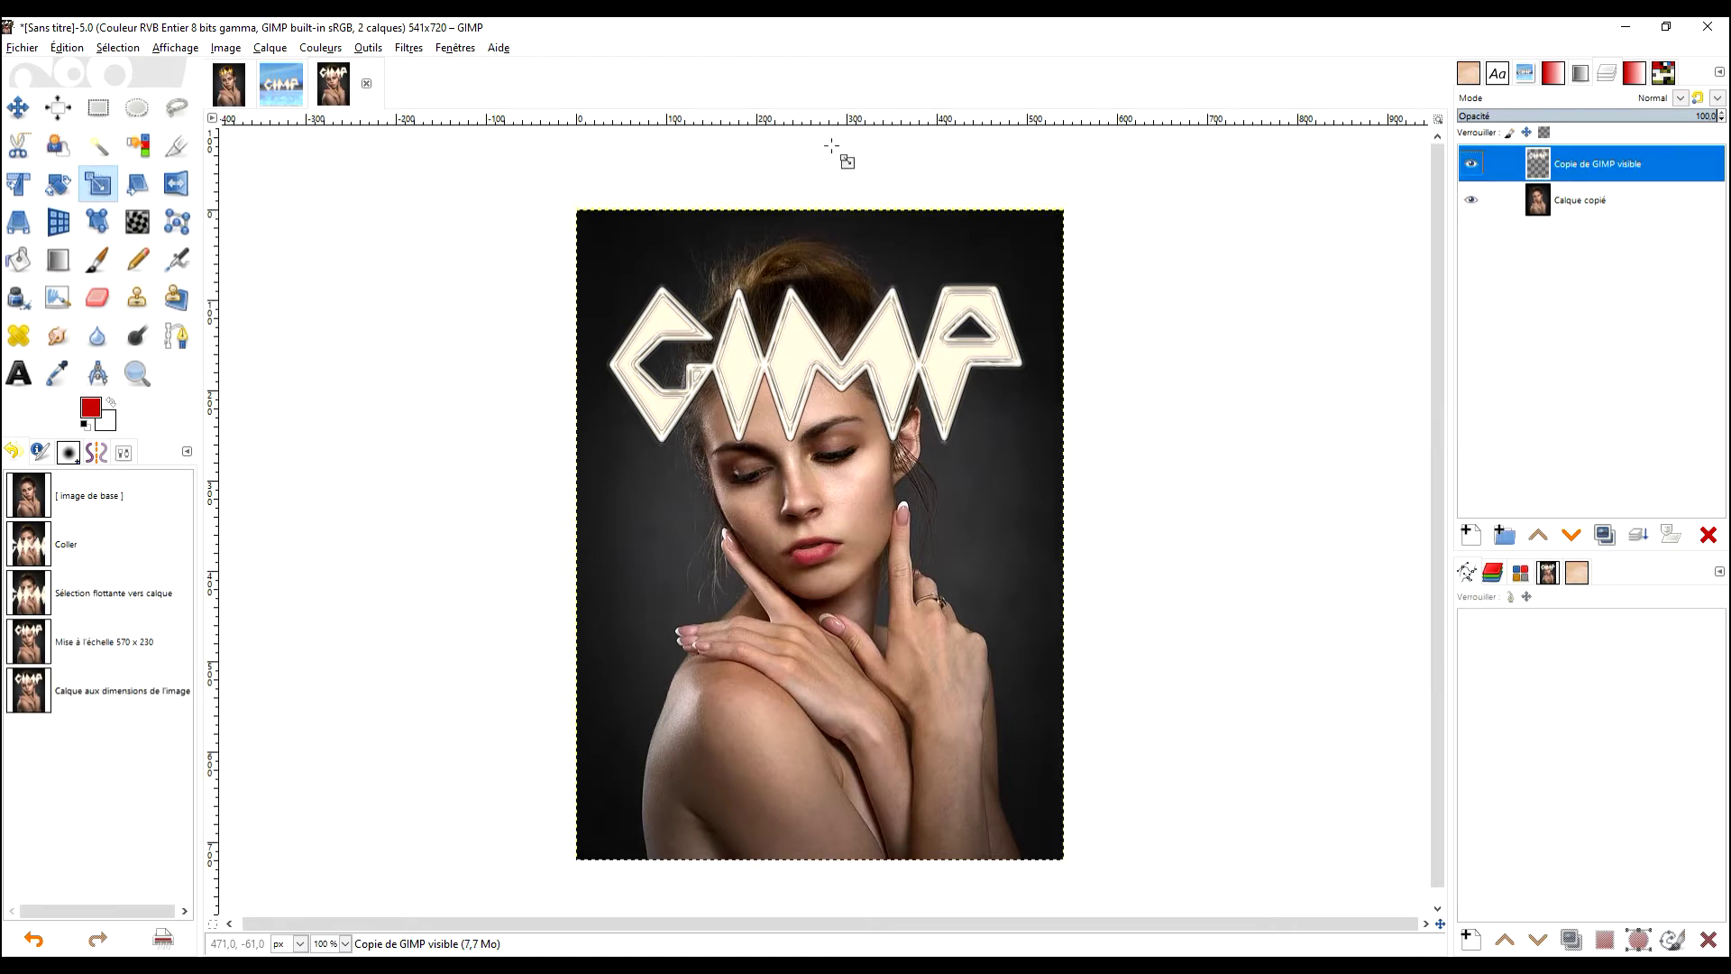
Open the G'MIC-Qt filters for the lettering layer and choose the Spherize filter from the Deformations category.
{"action": "left_click", "coordinate": [406, 48]}
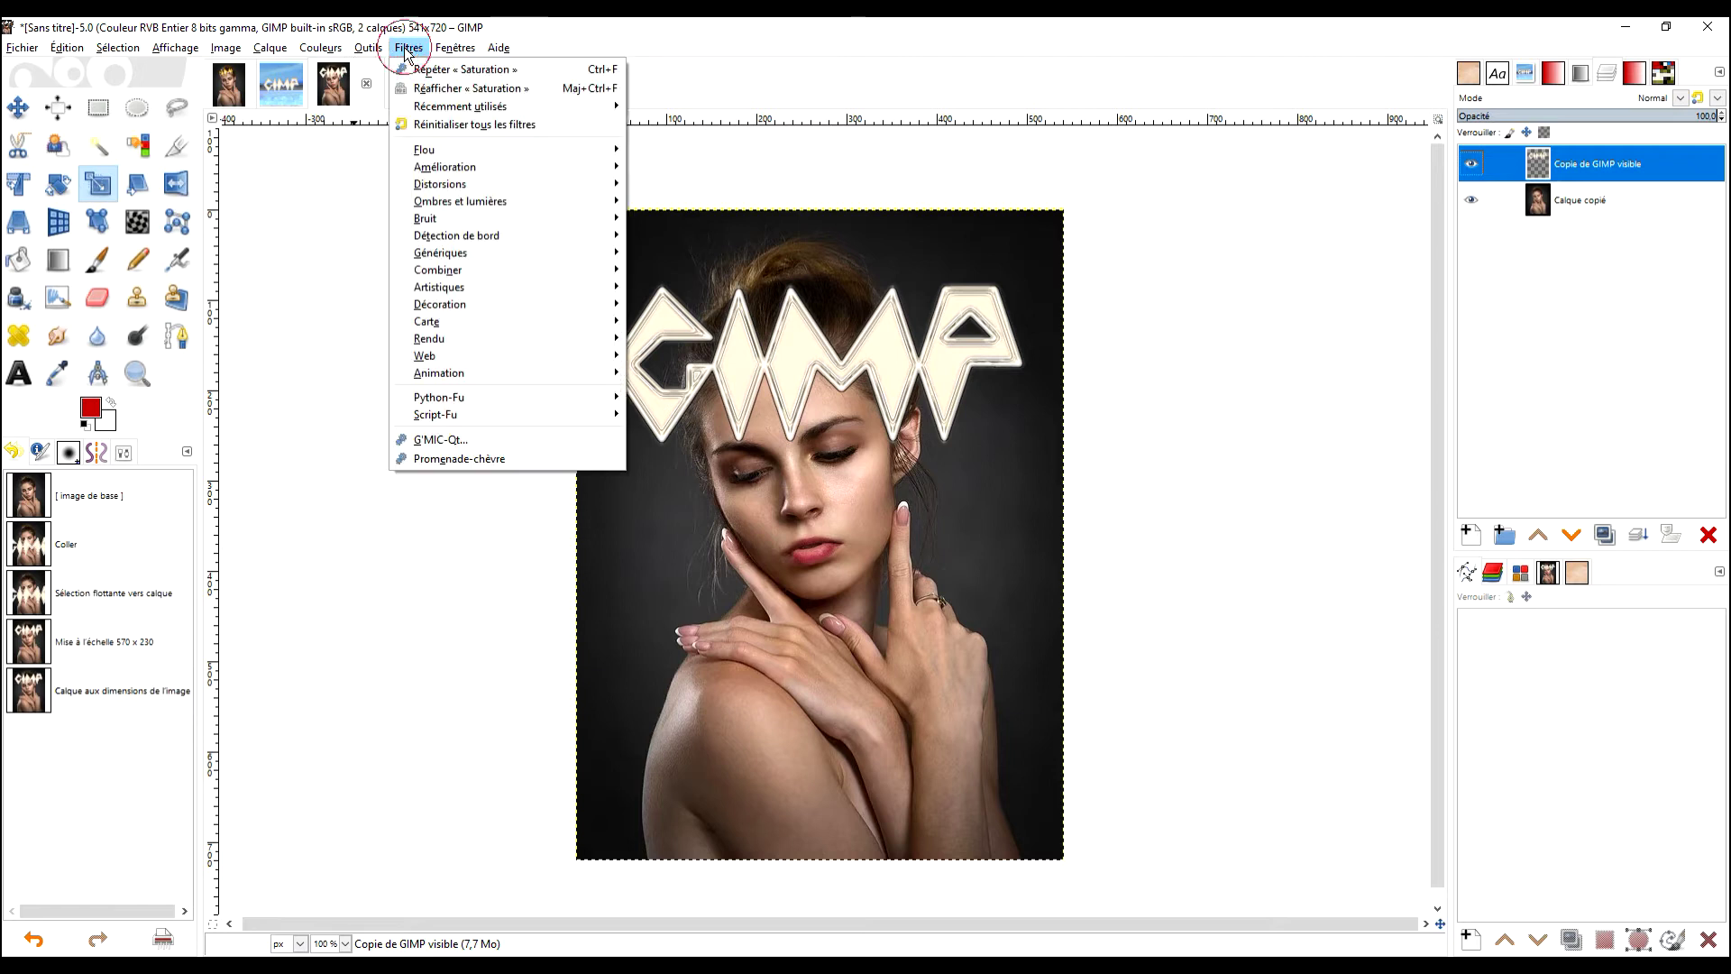
{"action": "left_click", "coordinate": [429, 437]}
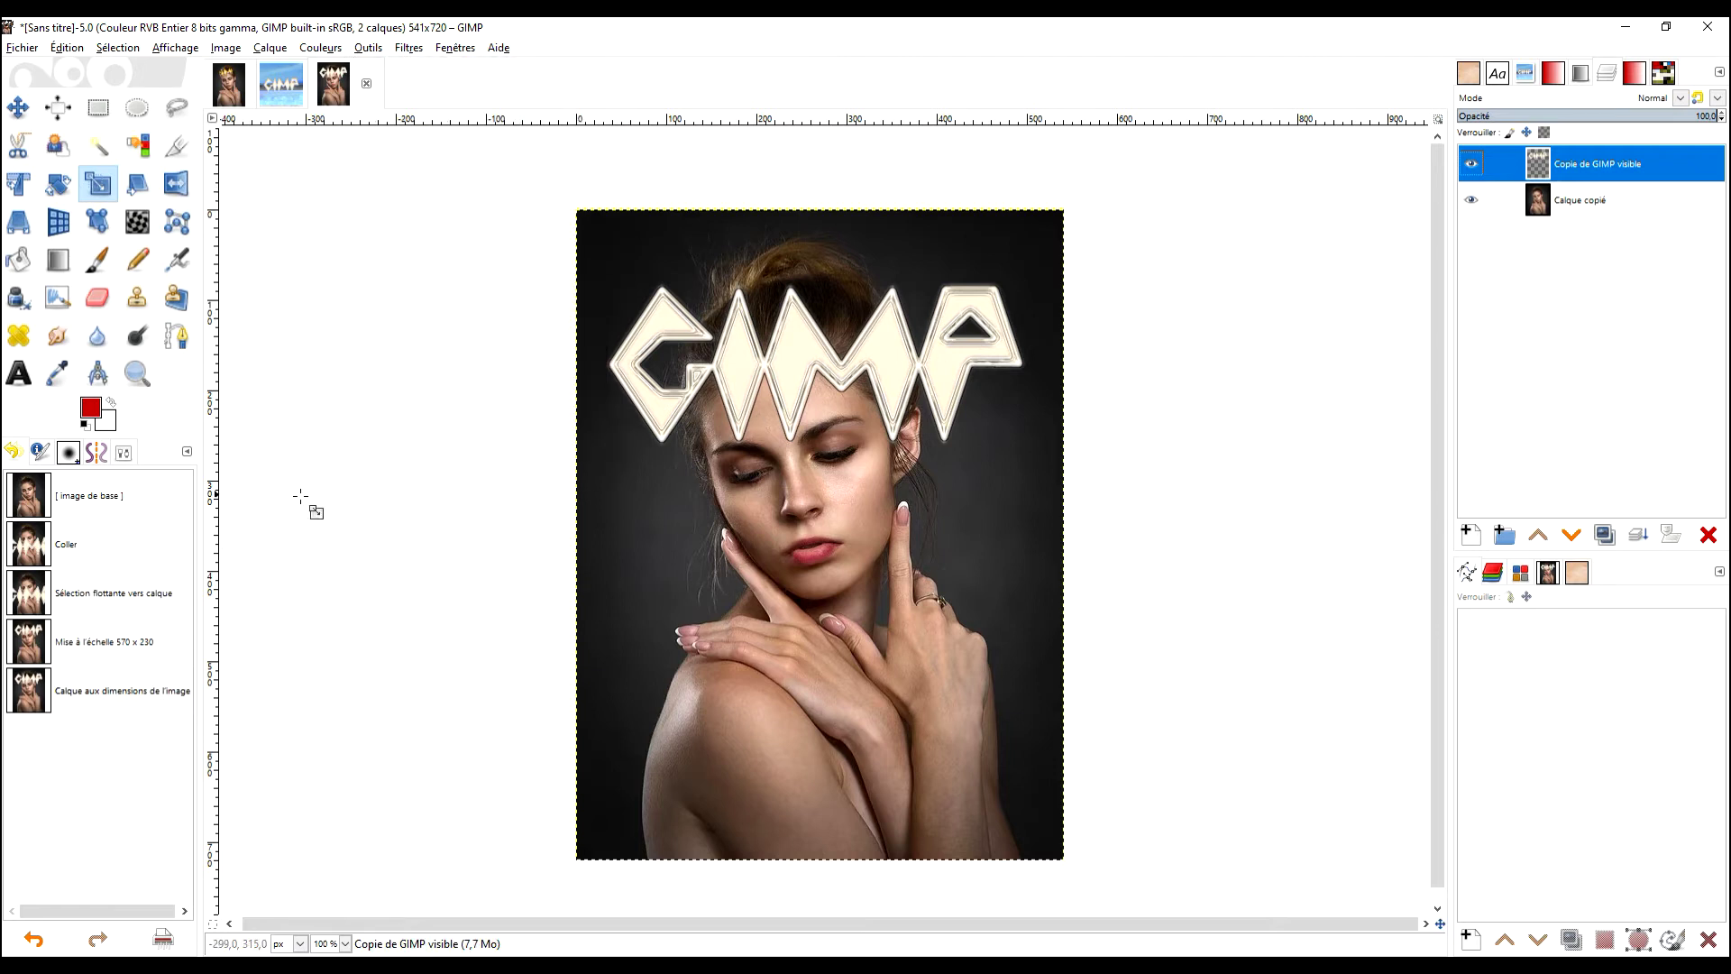
{"action": "left_click", "coordinate": [124, 452]}
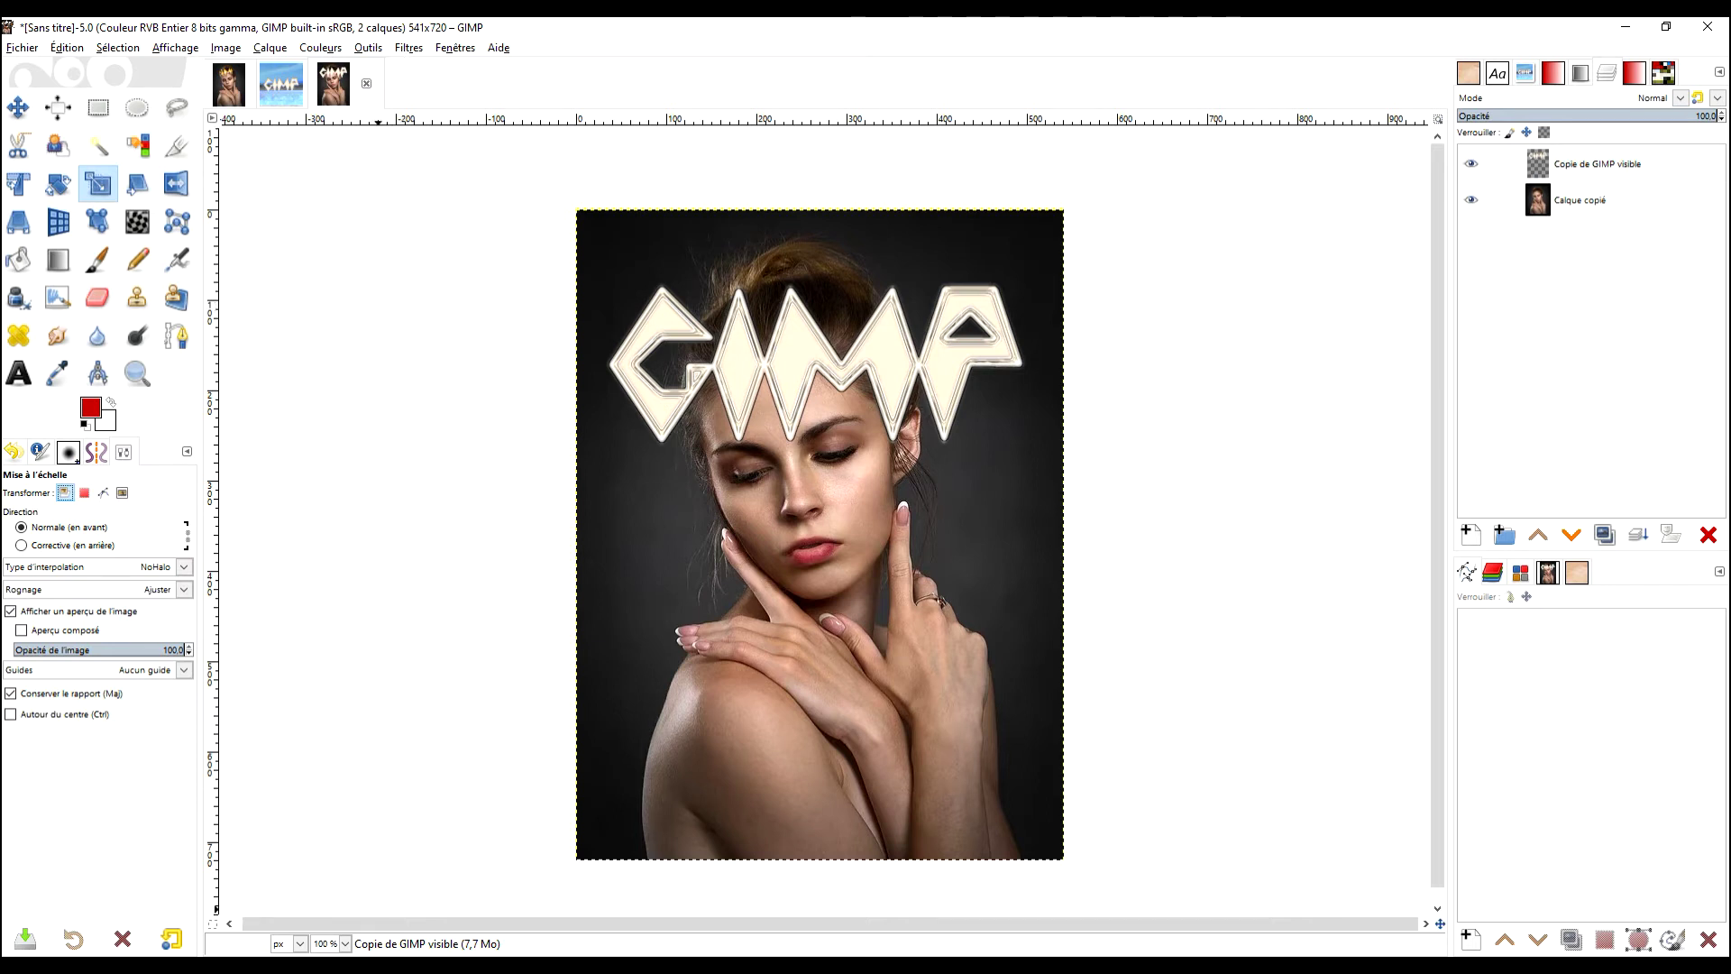
{"action": "left_click", "coordinate": [420, 902]}
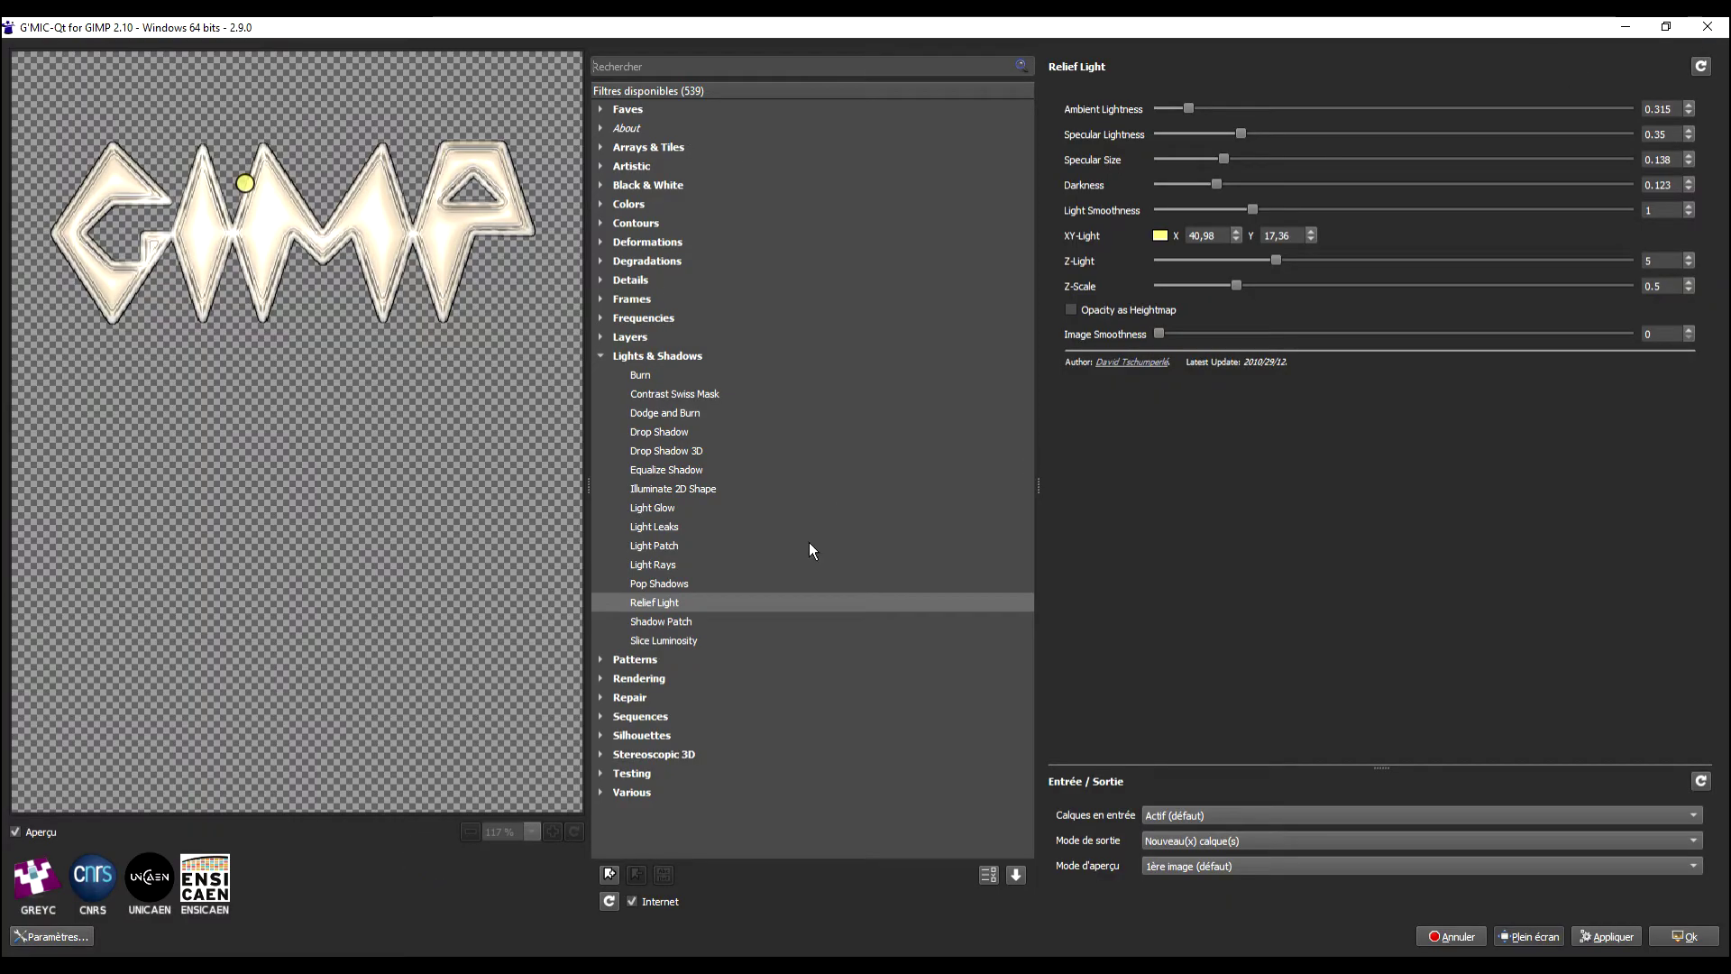
{"action": "left_click", "coordinate": [601, 358]}
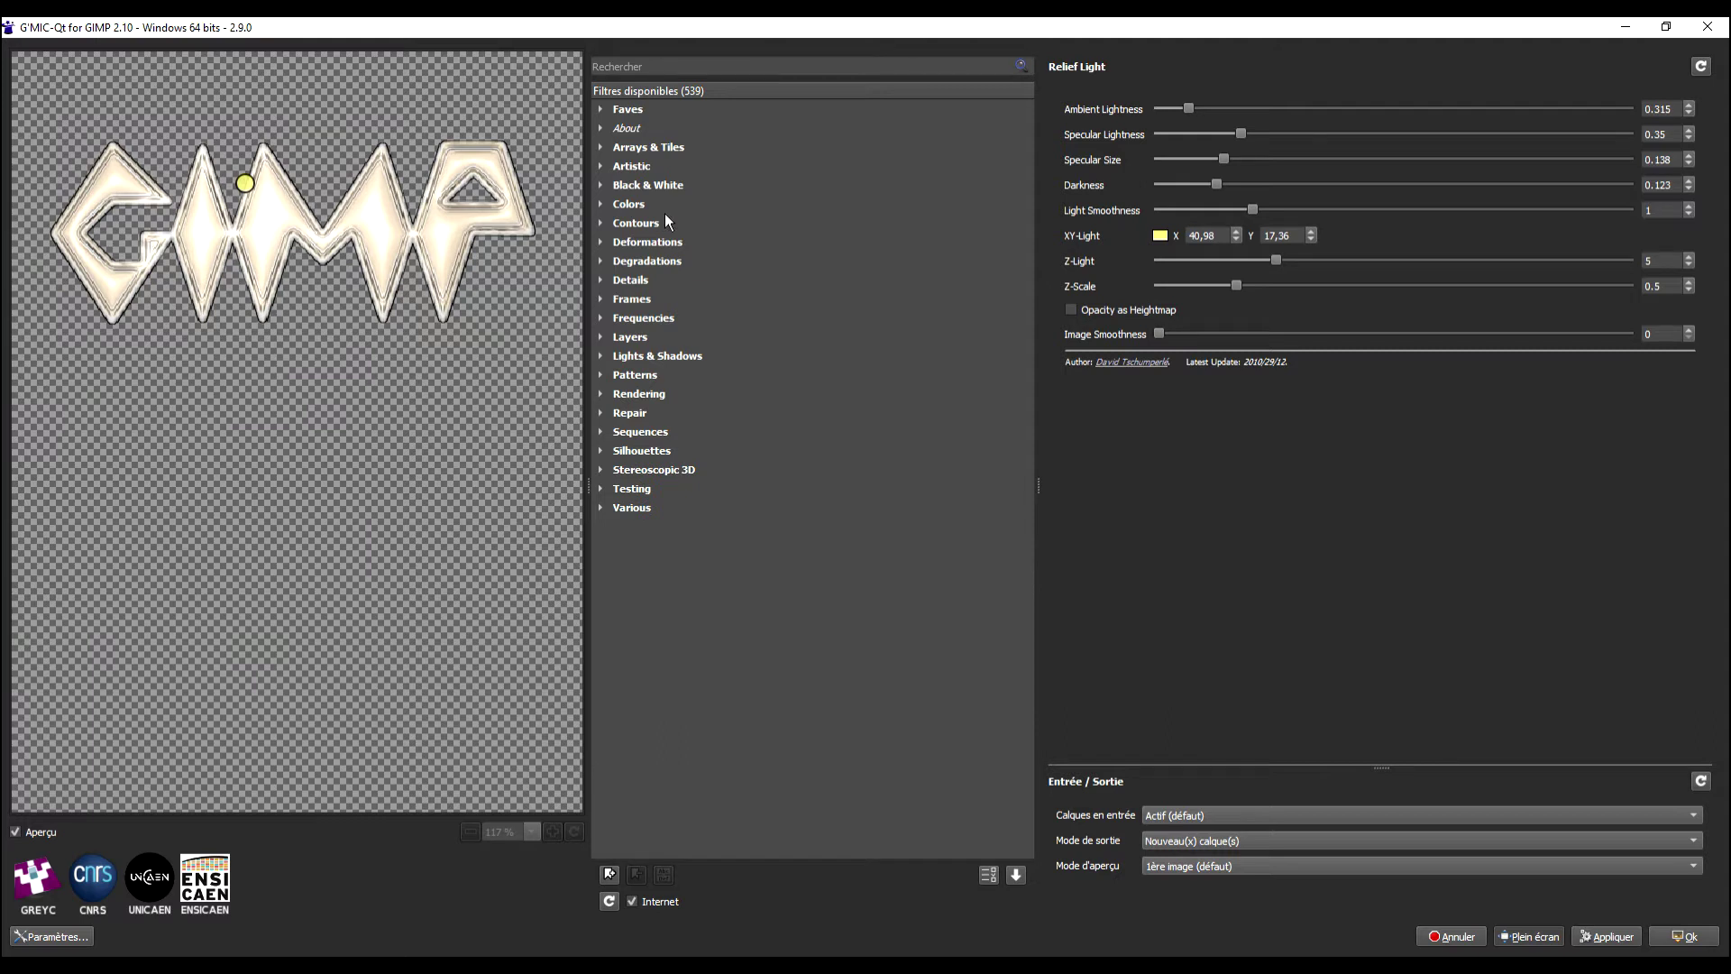
{"action": "left_click", "coordinate": [601, 241]}
{"action": "scroll", "coordinate": [799, 533], "scroll_direction": "down", "scroll_amount": 6}
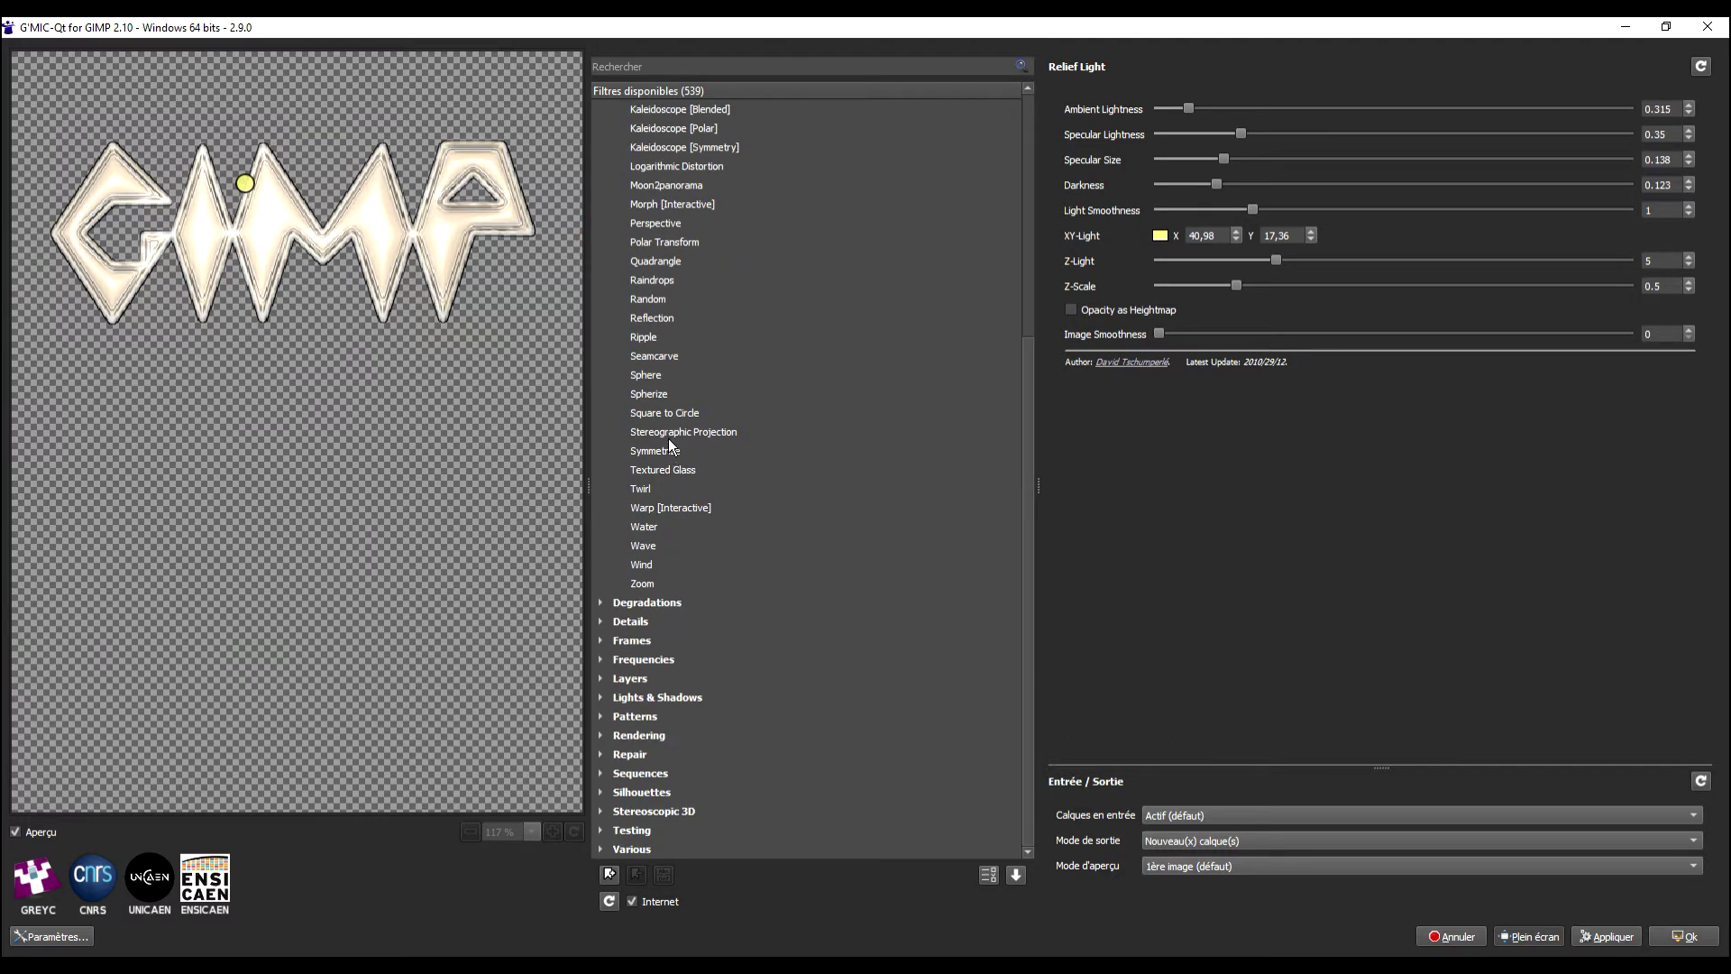
{"action": "left_click", "coordinate": [663, 394]}
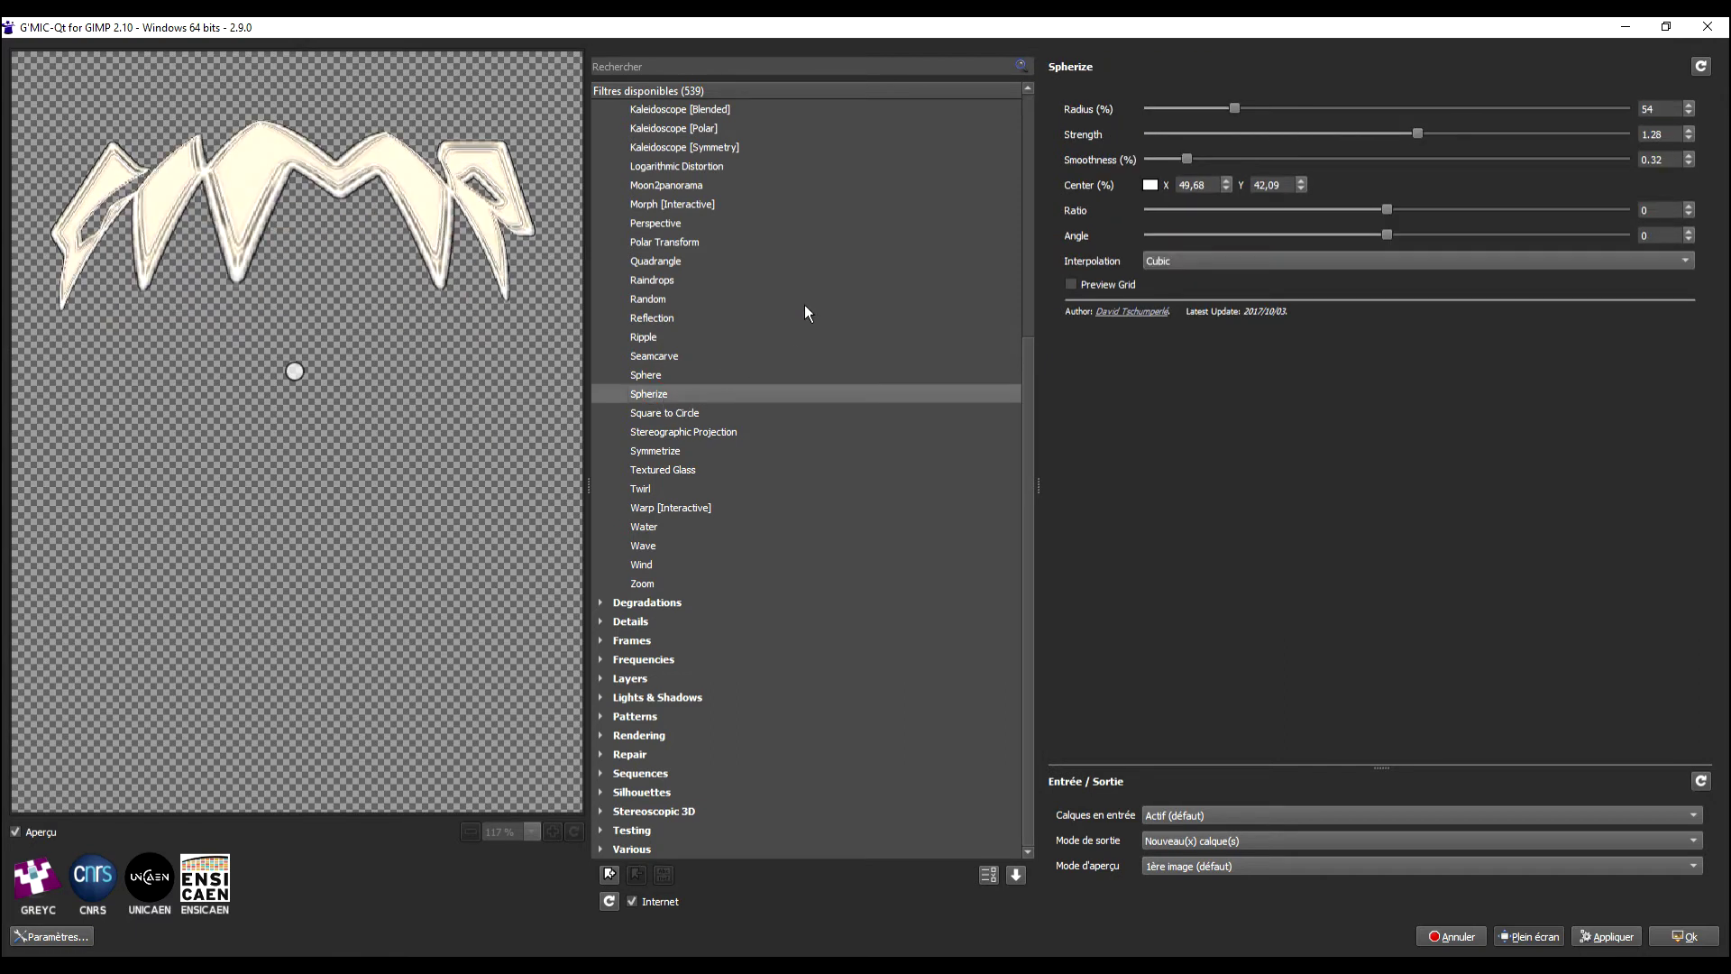
Spherize the lettering with centre X 48.58, Y 24.26, radius 53.4 and strength 1.4, and apply it as a new layer.
{"action": "left_click_drag", "start_coordinate": [290, 370], "coordinate": [288, 237]}
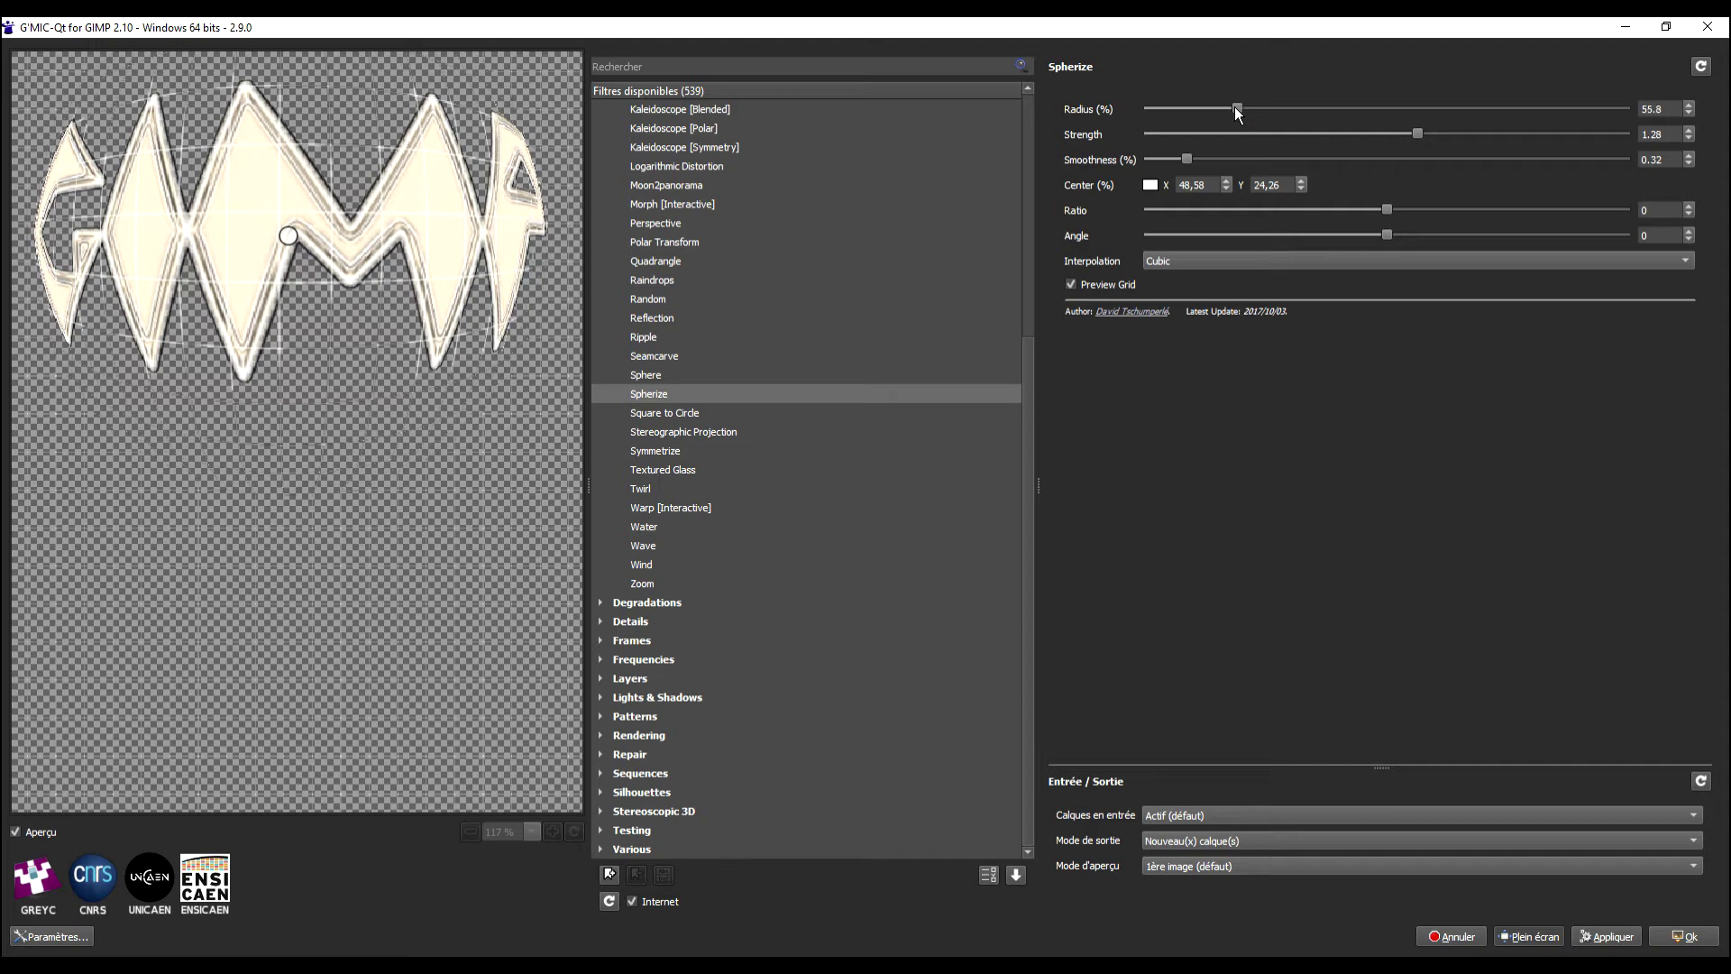
{"action": "left_click_drag", "start_coordinate": [1201, 108], "coordinate": [1232, 110]}
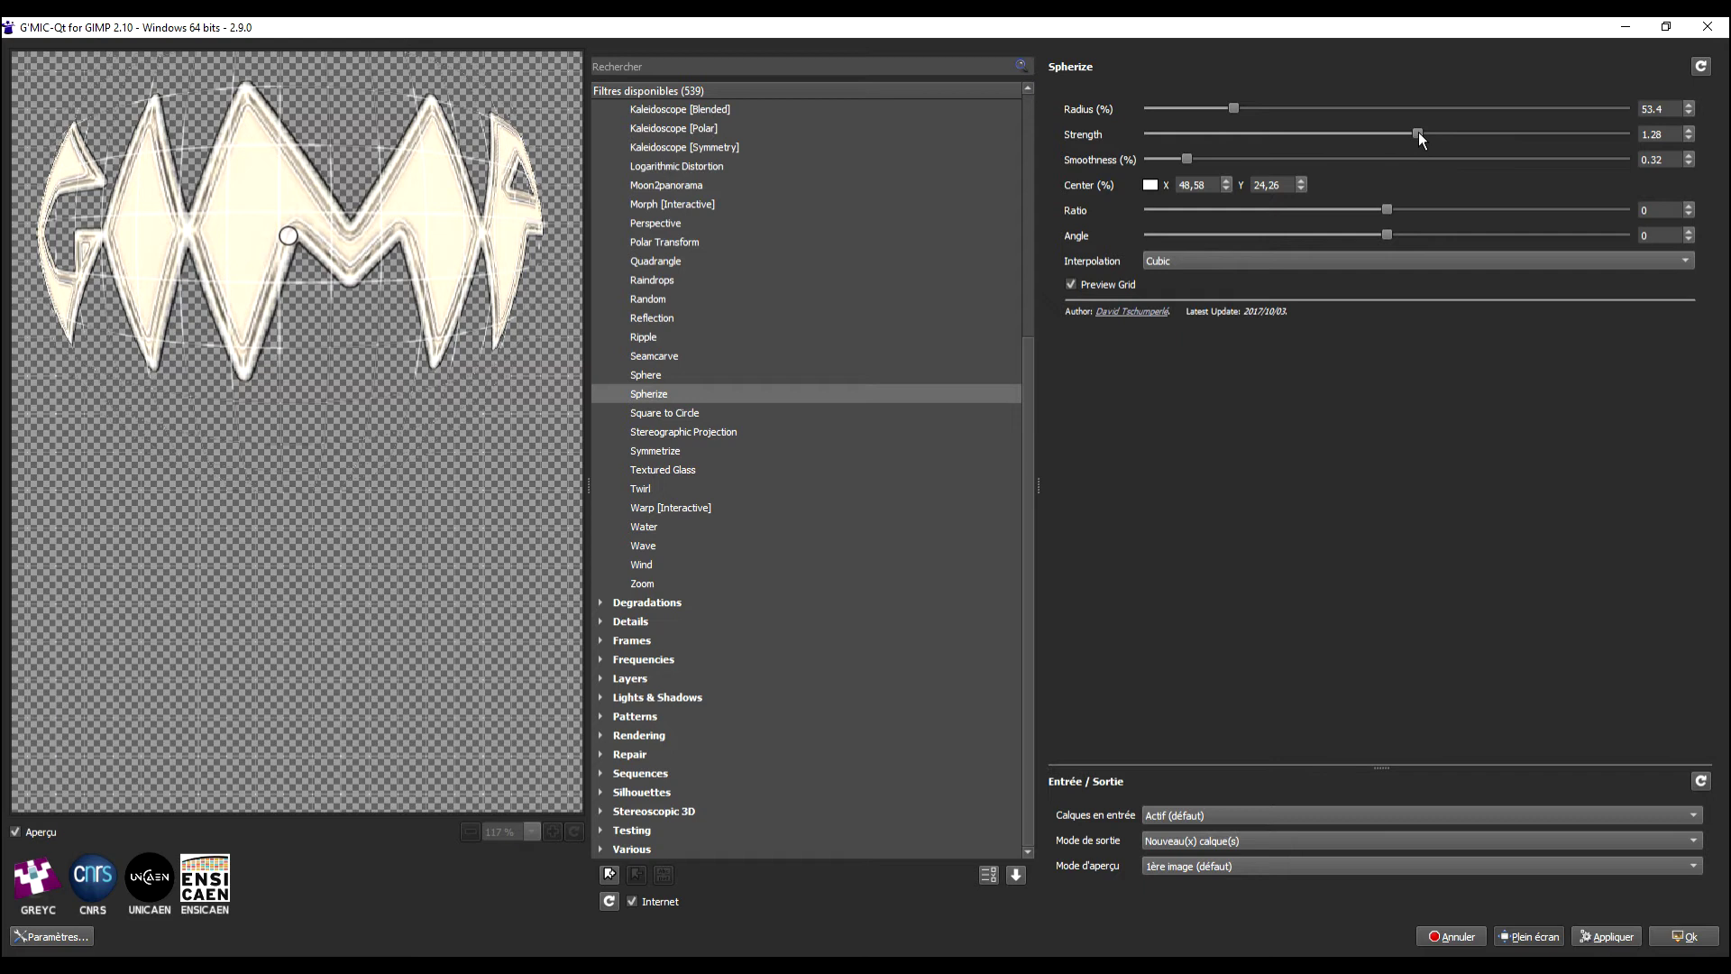
{"action": "mouse_move", "coordinate": [1419, 132]}
{"action": "left_mouse_down"}
{"action": "mouse_move", "coordinate": [1374, 129]}
{"action": "mouse_move", "coordinate": [1422, 133]}
{"action": "left_mouse_up"}
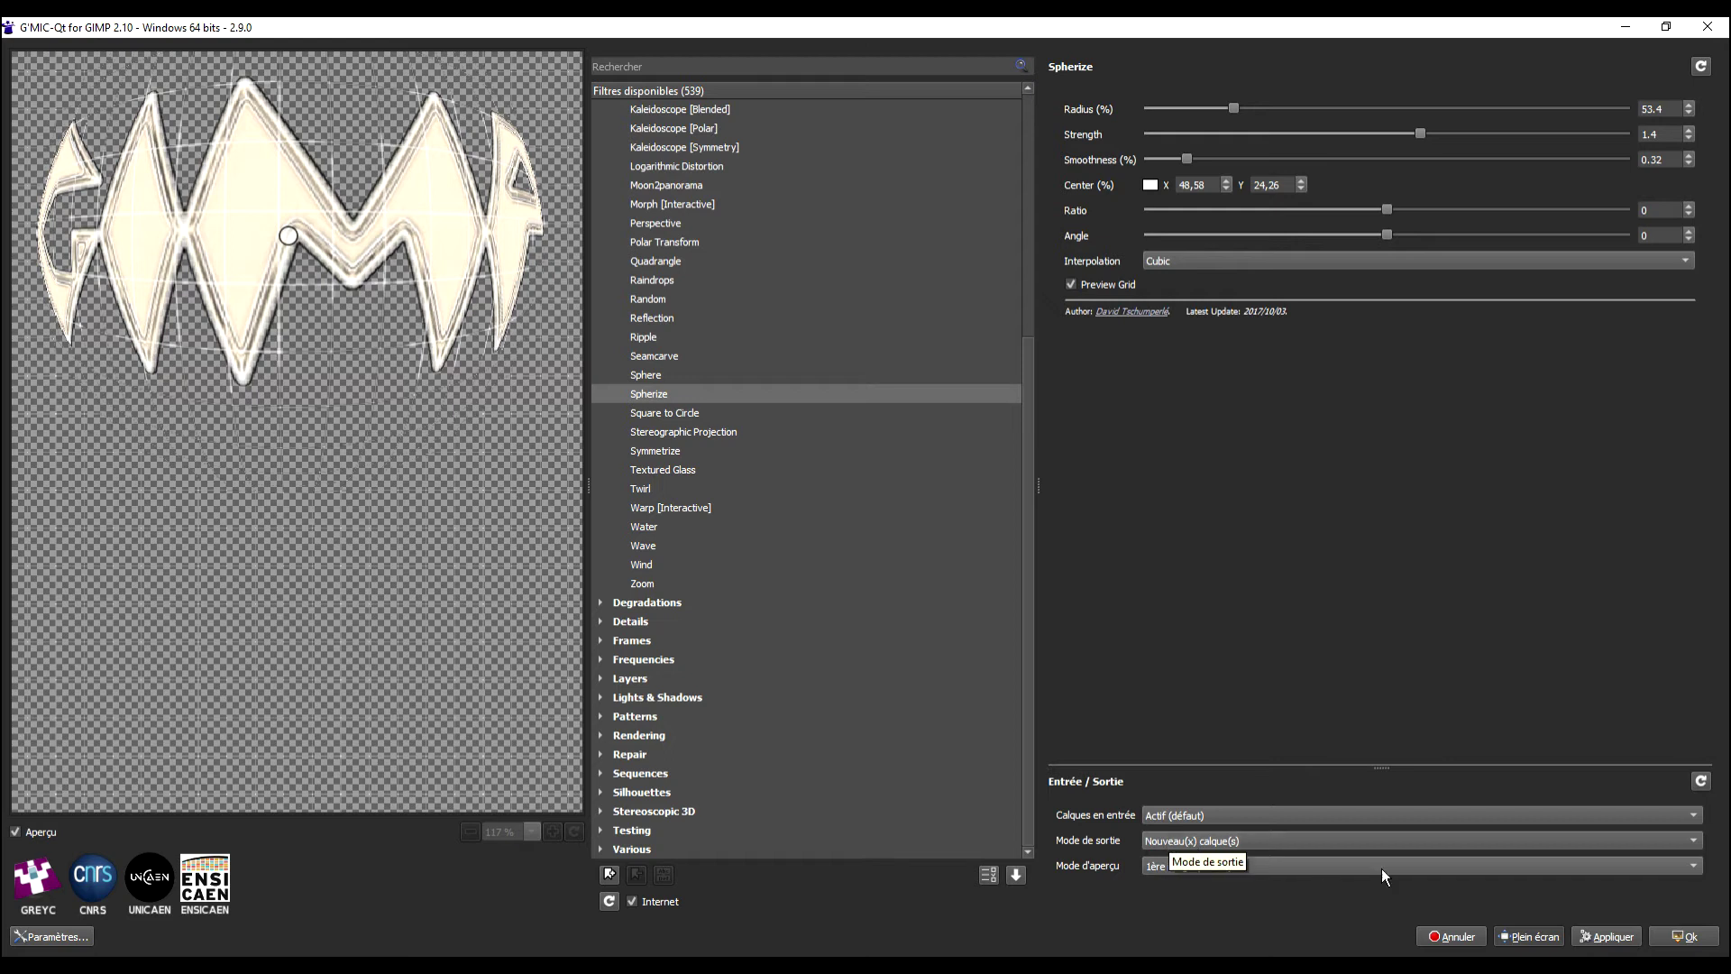
{"action": "left_click", "coordinate": [1682, 936]}
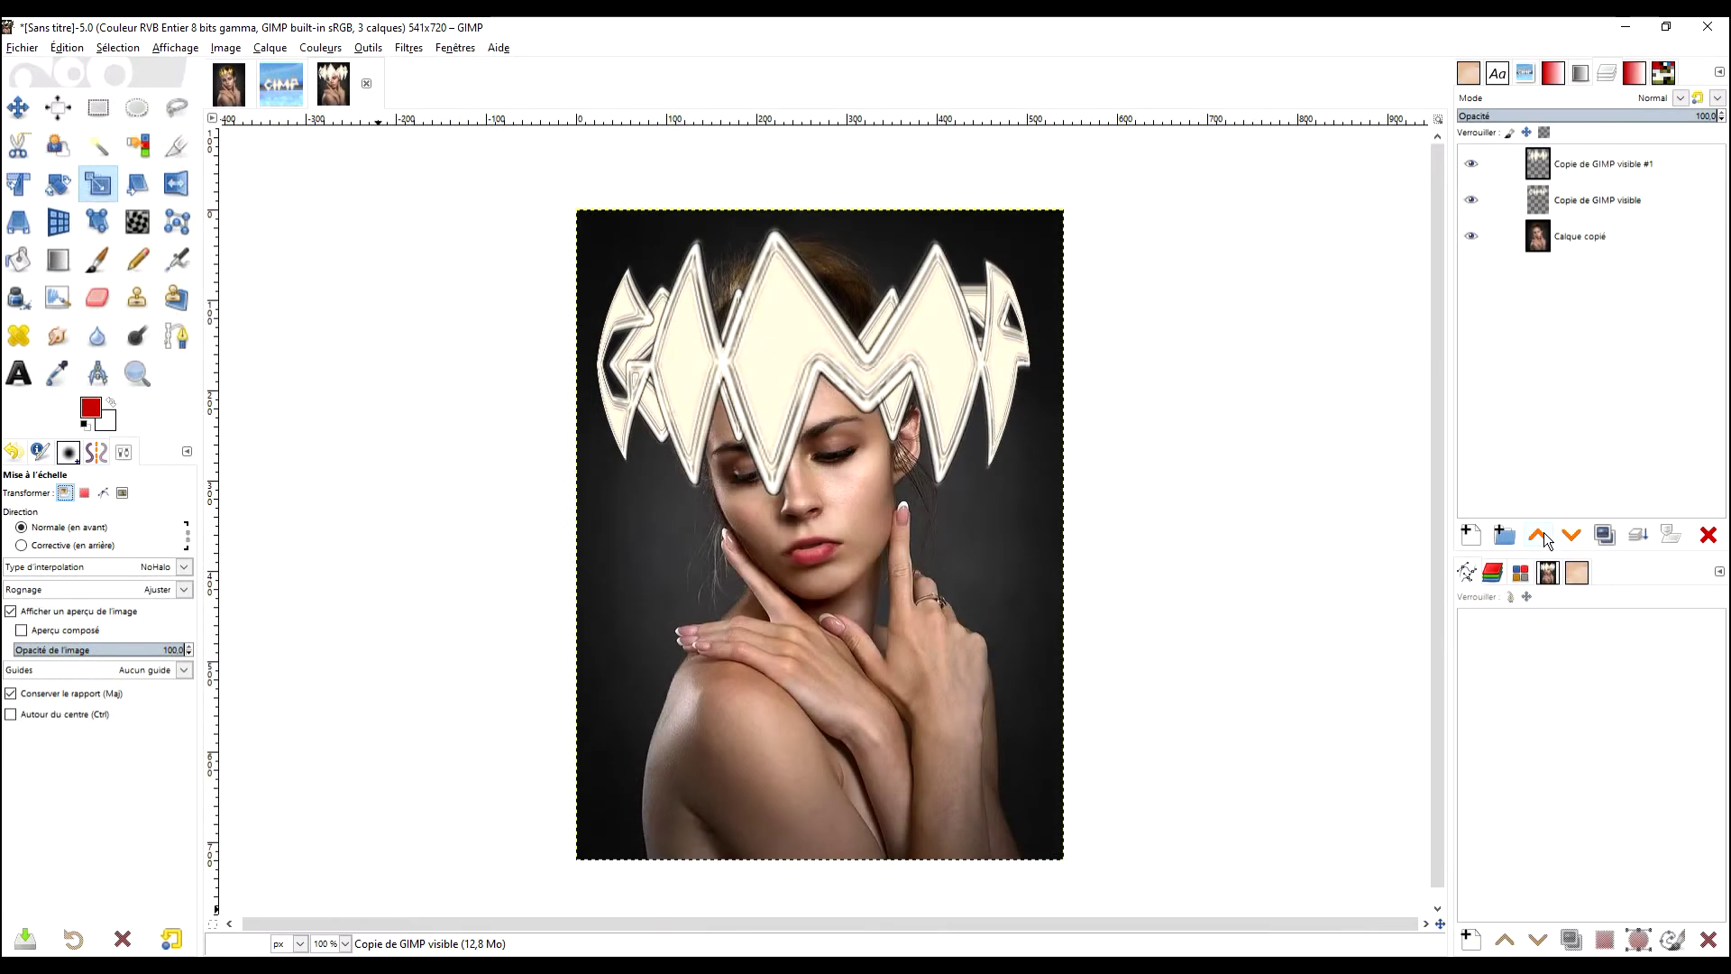
Hide the original unwarped lettering layer and place it below the portrait layer.
{"action": "left_click", "coordinate": [1473, 200]}
{"action": "left_click_drag", "start_coordinate": [1529, 204], "coordinate": [1545, 261]}
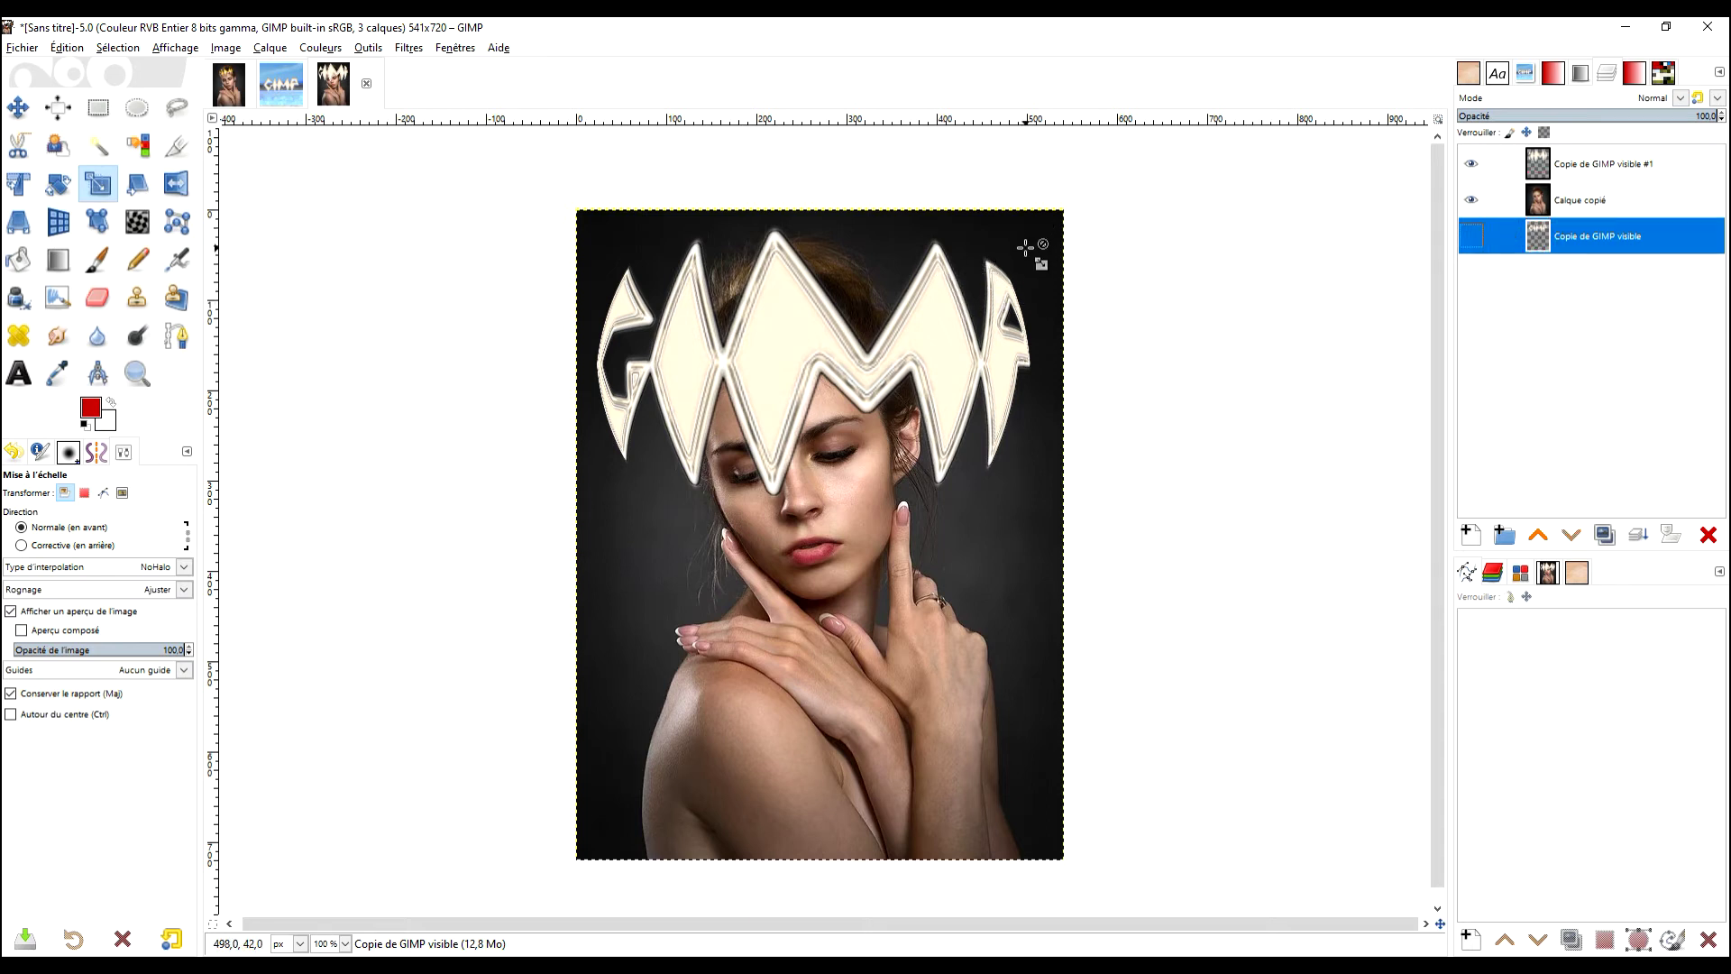
Crop the spherized lettering layer to its content.
{"action": "left_click", "coordinate": [1551, 155]}
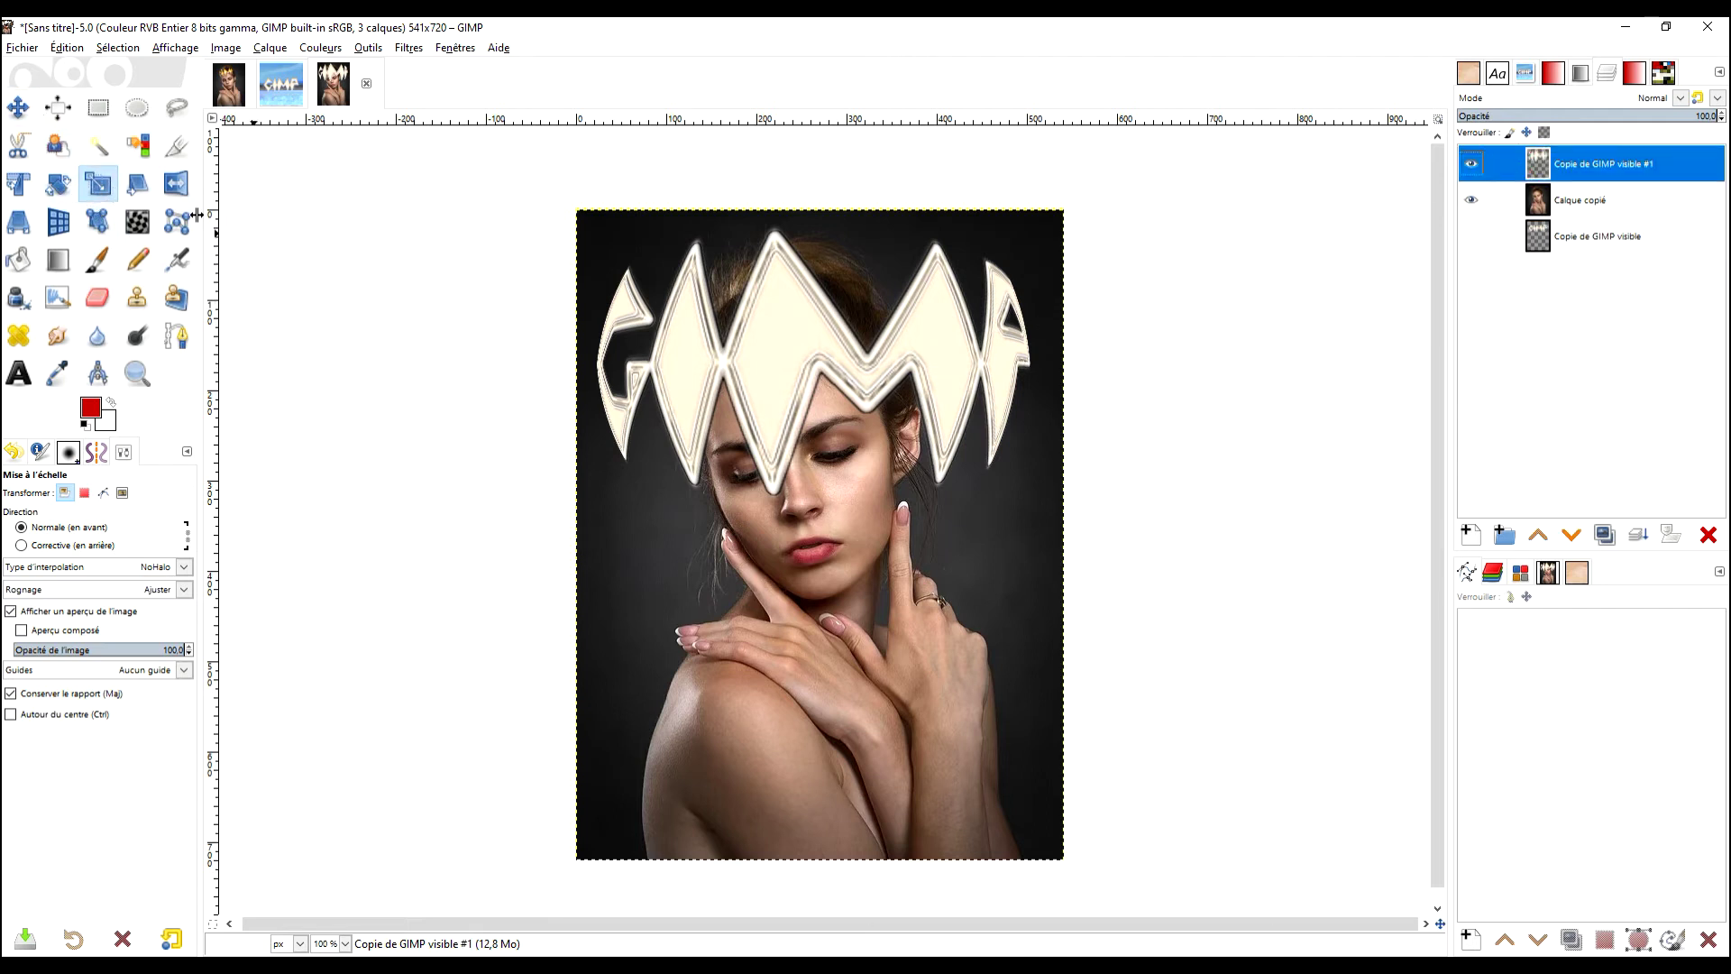
{"action": "left_click", "coordinate": [24, 189]}
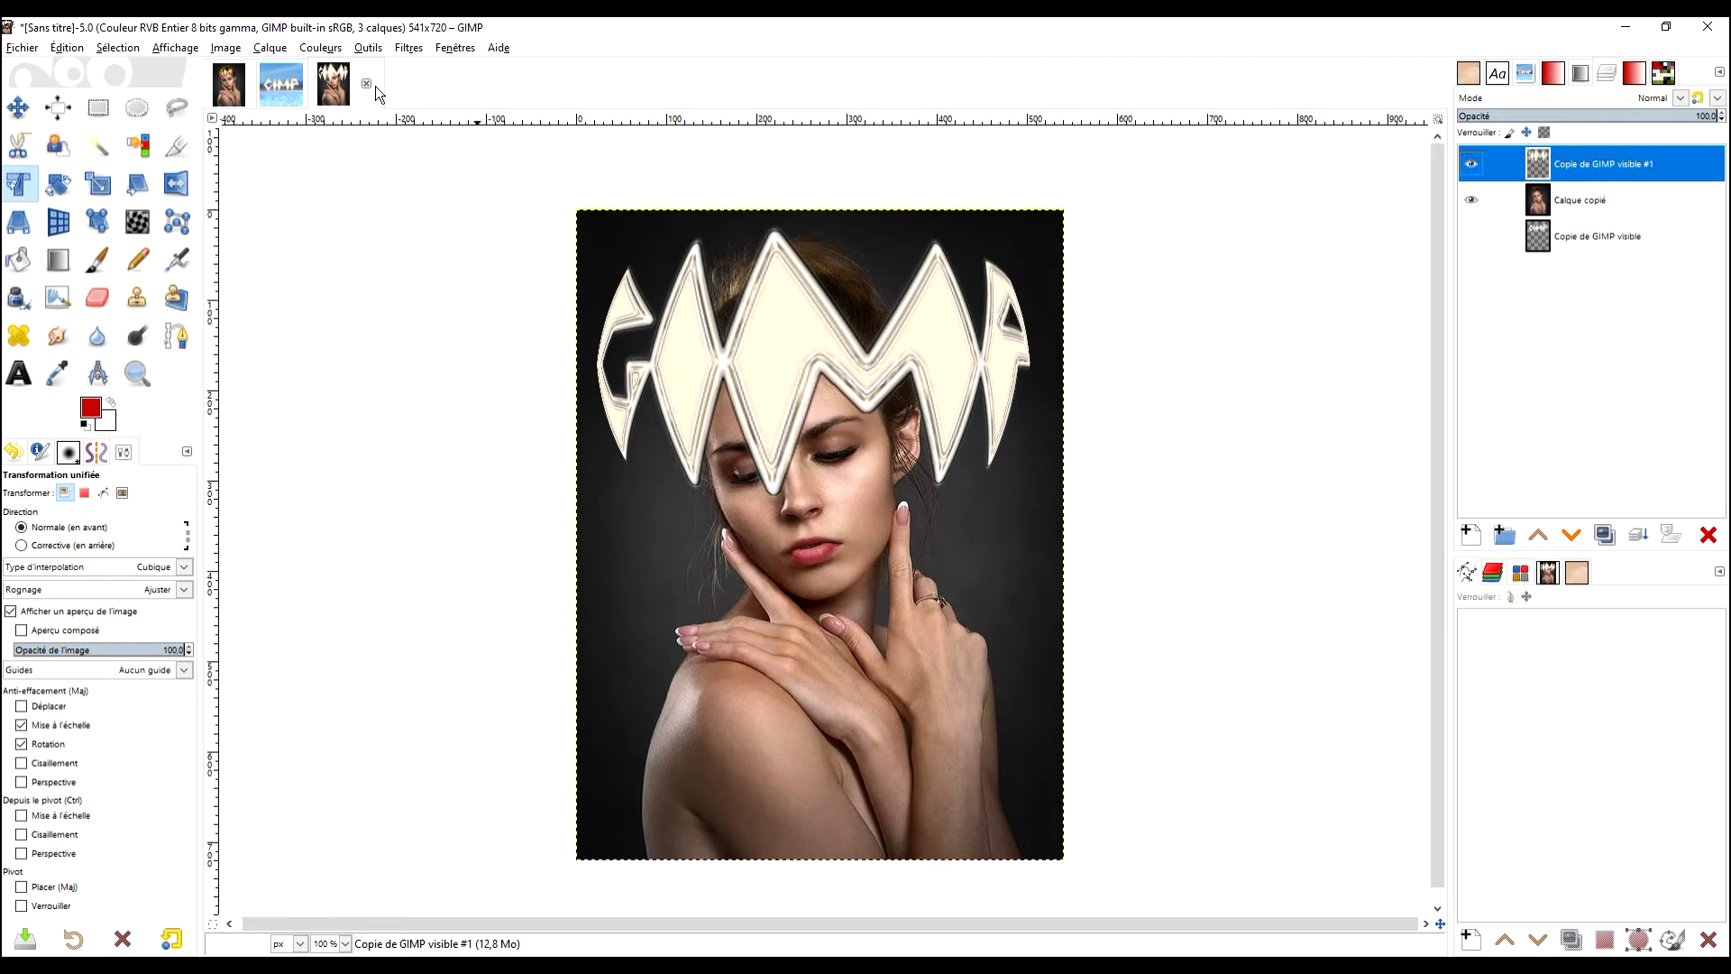
{"action": "left_click", "coordinate": [288, 51]}
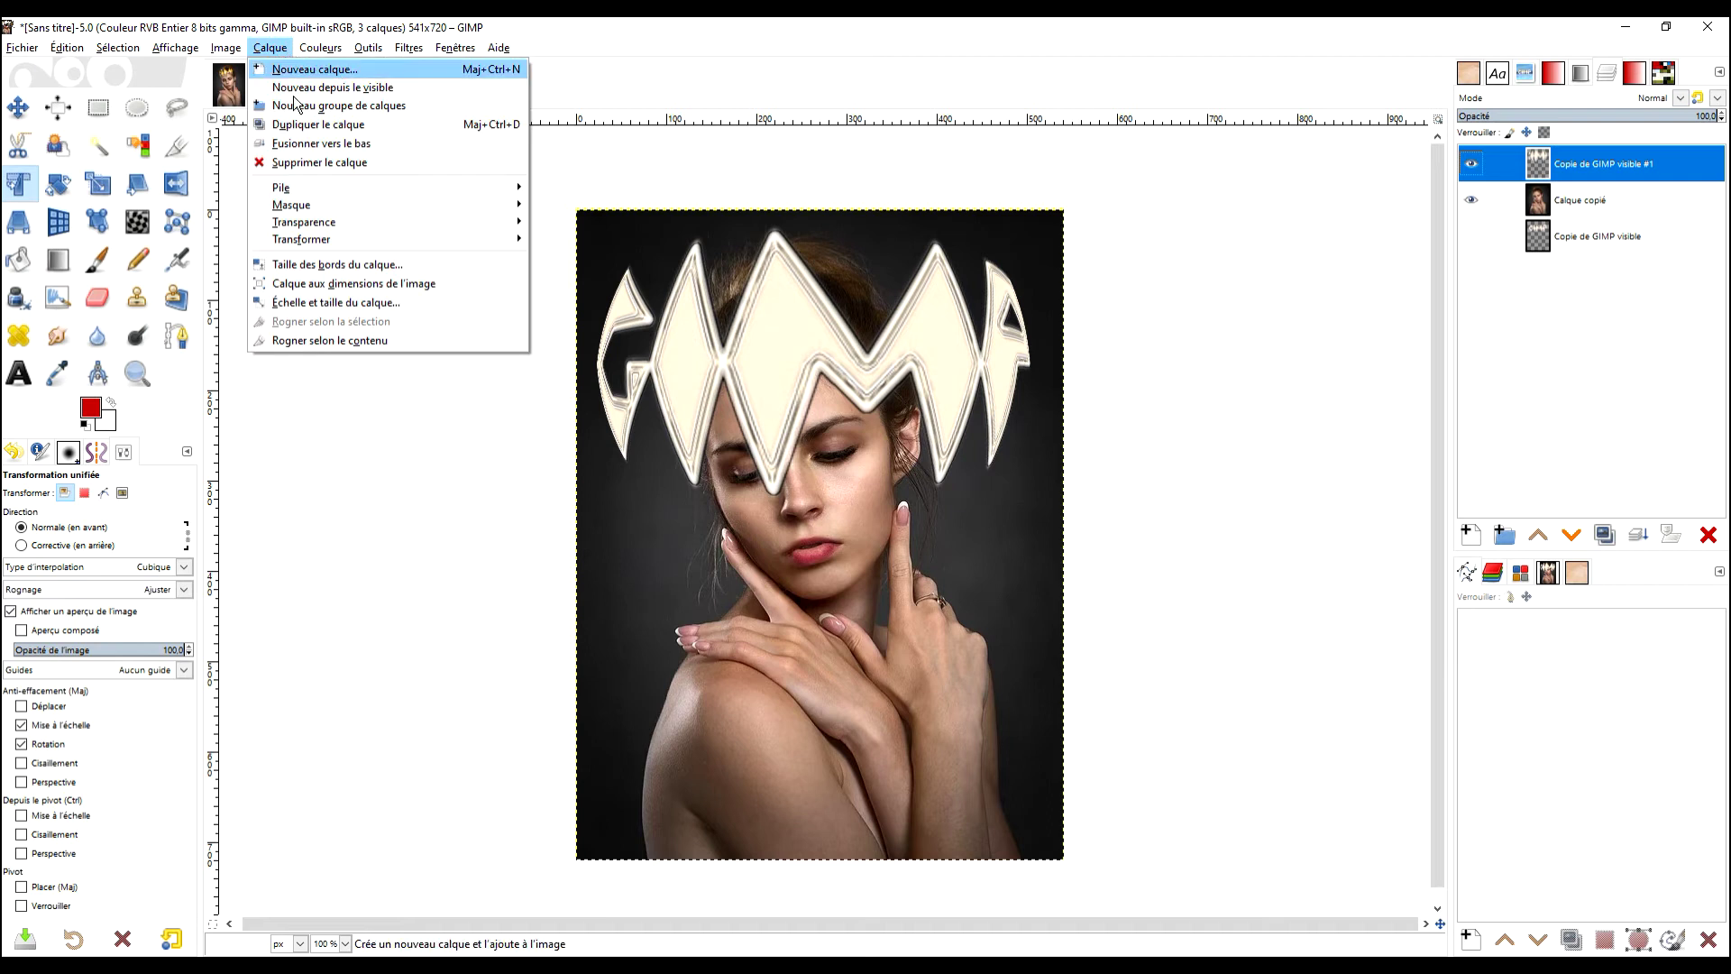
{"action": "left_click", "coordinate": [327, 340]}
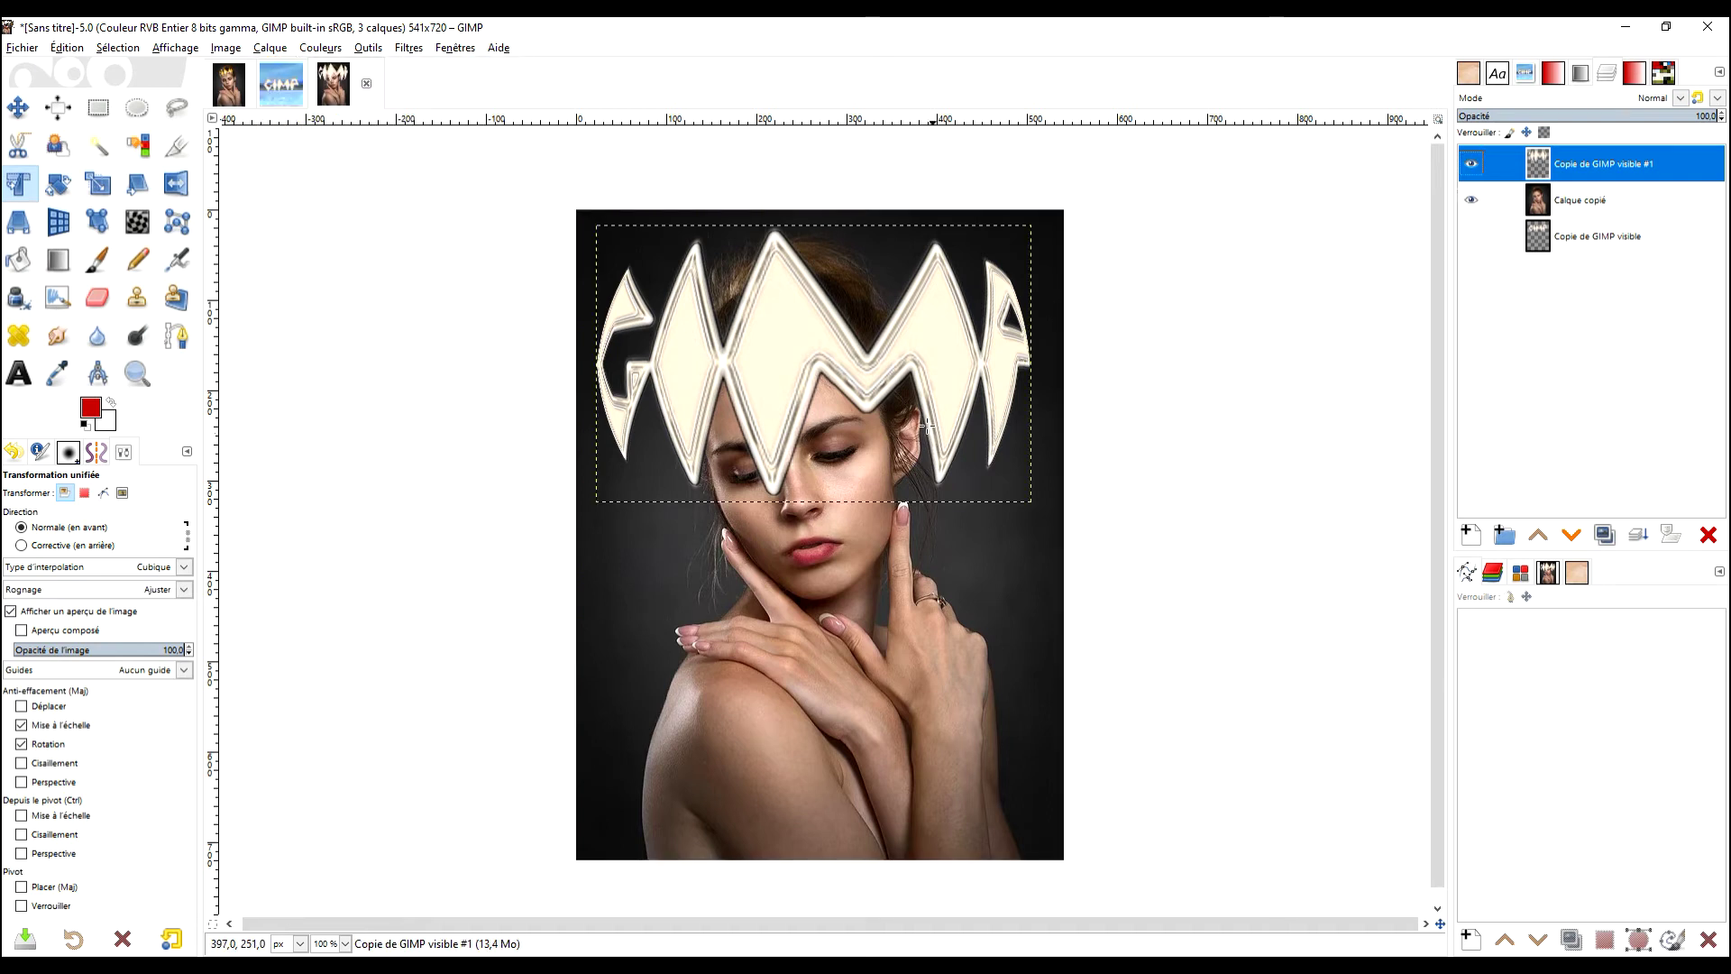
Use Unified Transform to shrink the spherized lettering and rotate it slightly counterclockwise to match the head's tilt.
{"action": "left_click", "coordinate": [812, 334]}
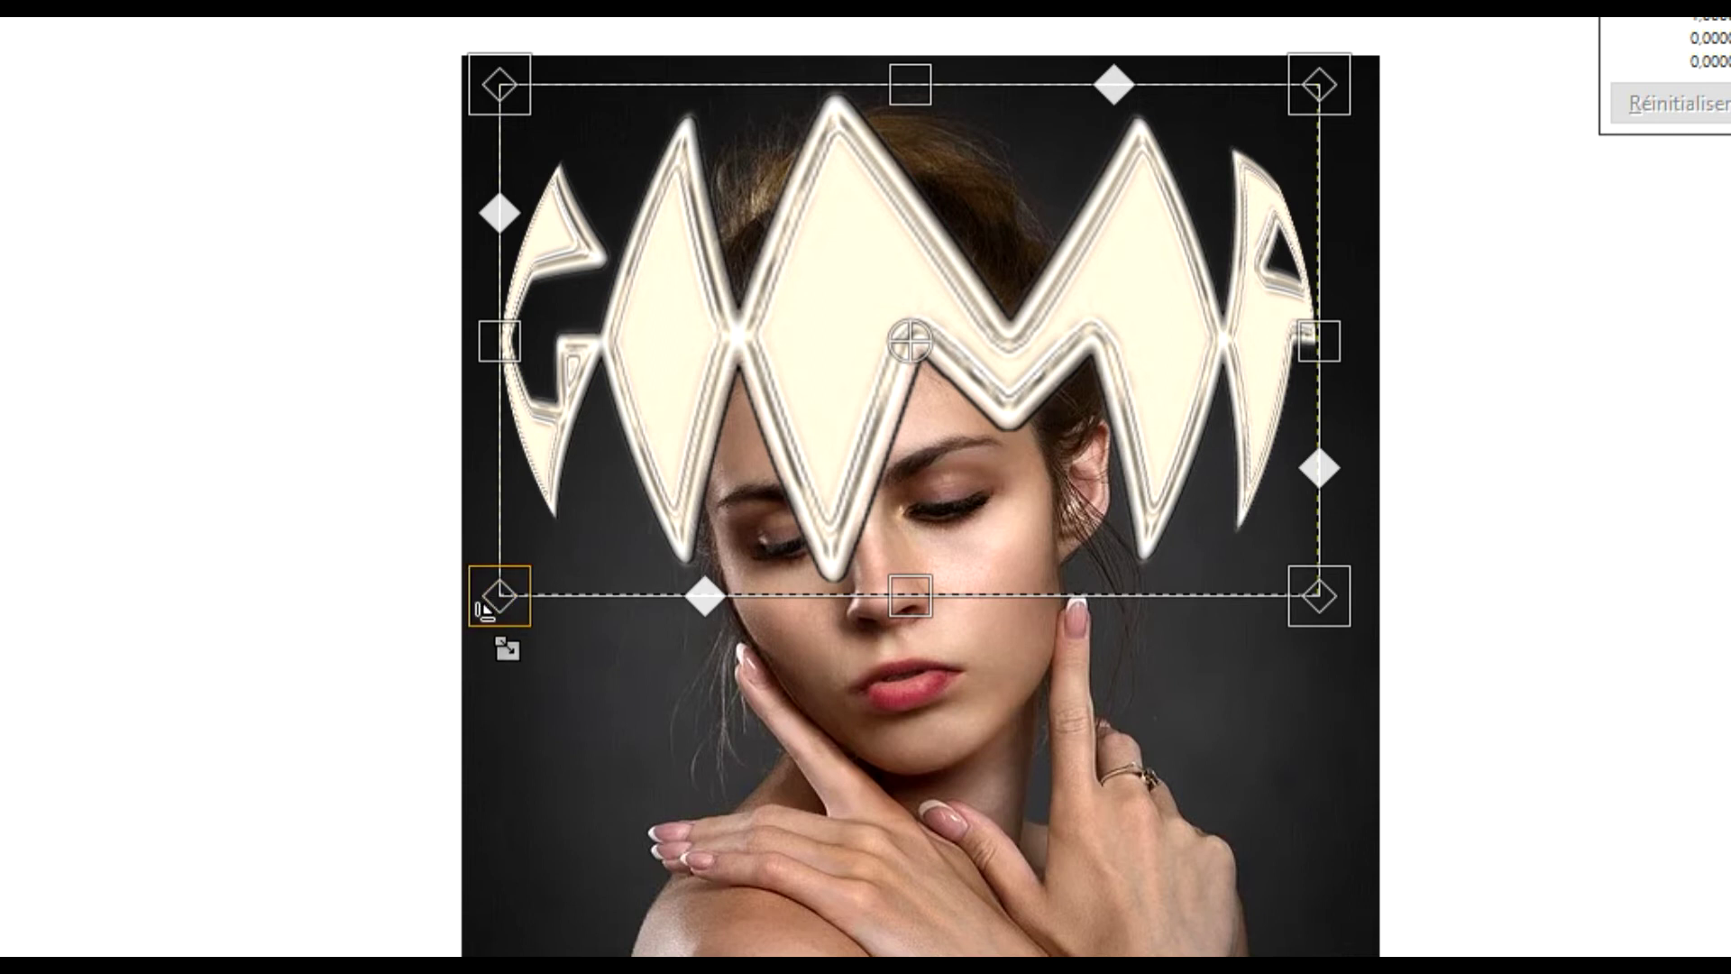
{"action": "left_click_drag", "start_coordinate": [484, 611], "coordinate": [636, 545]}
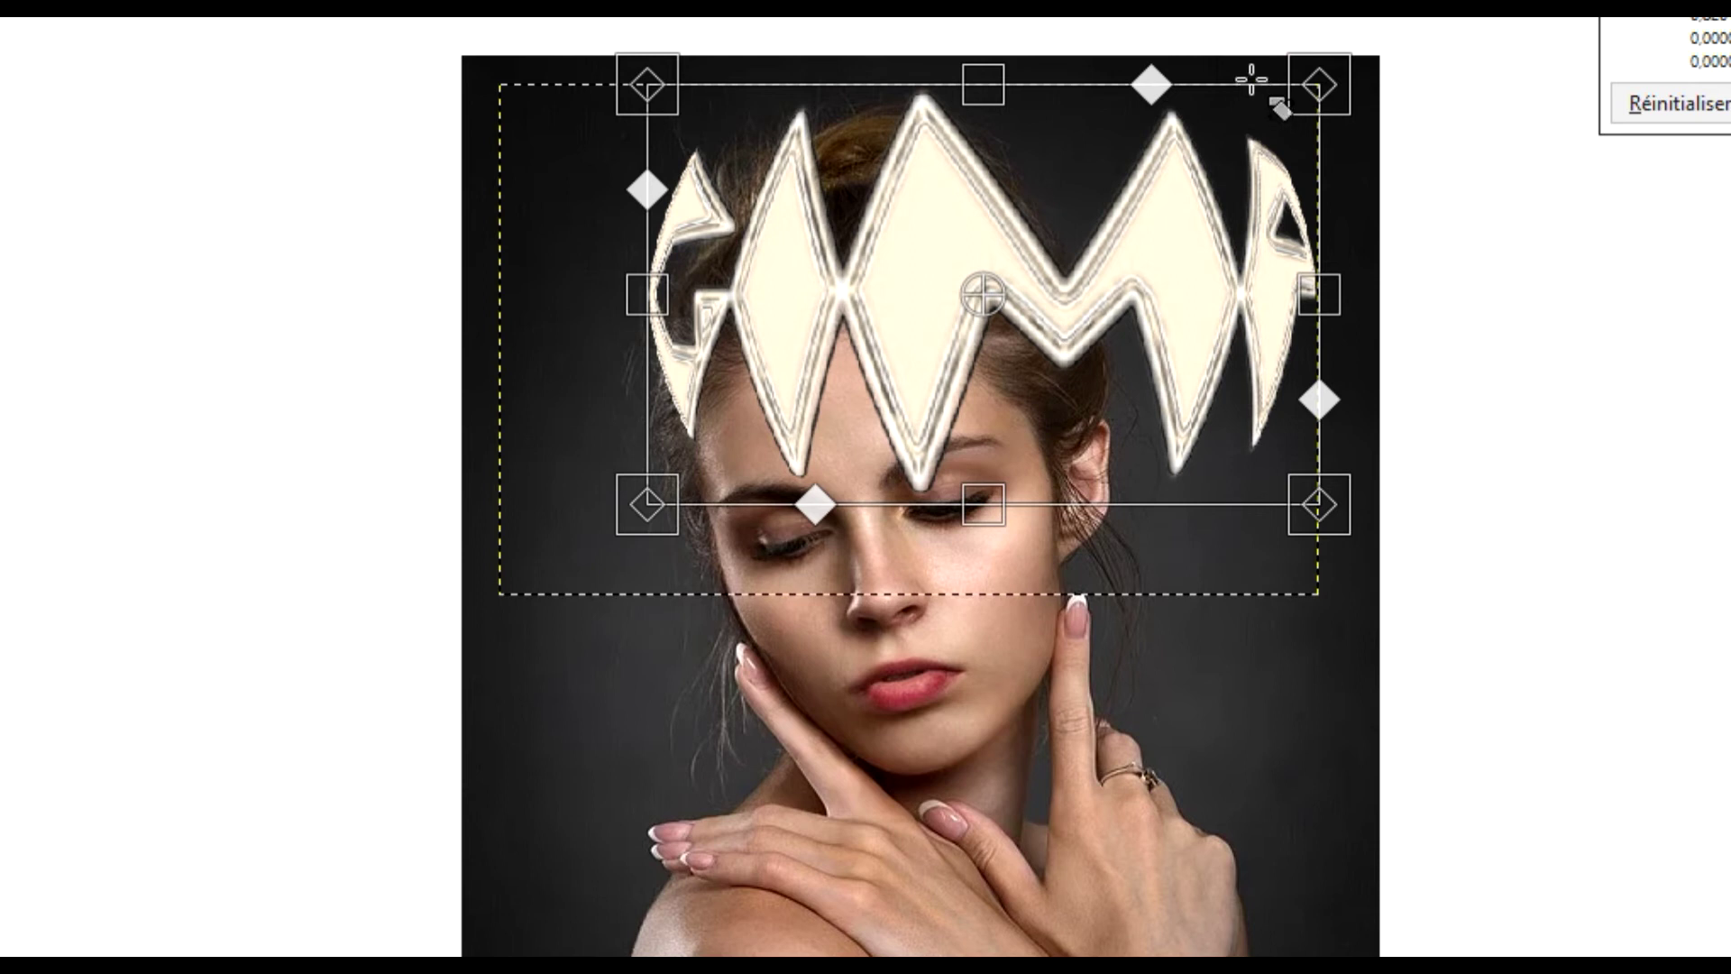
{"action": "left_click_drag", "start_coordinate": [1244, 69], "coordinate": [1203, 39]}
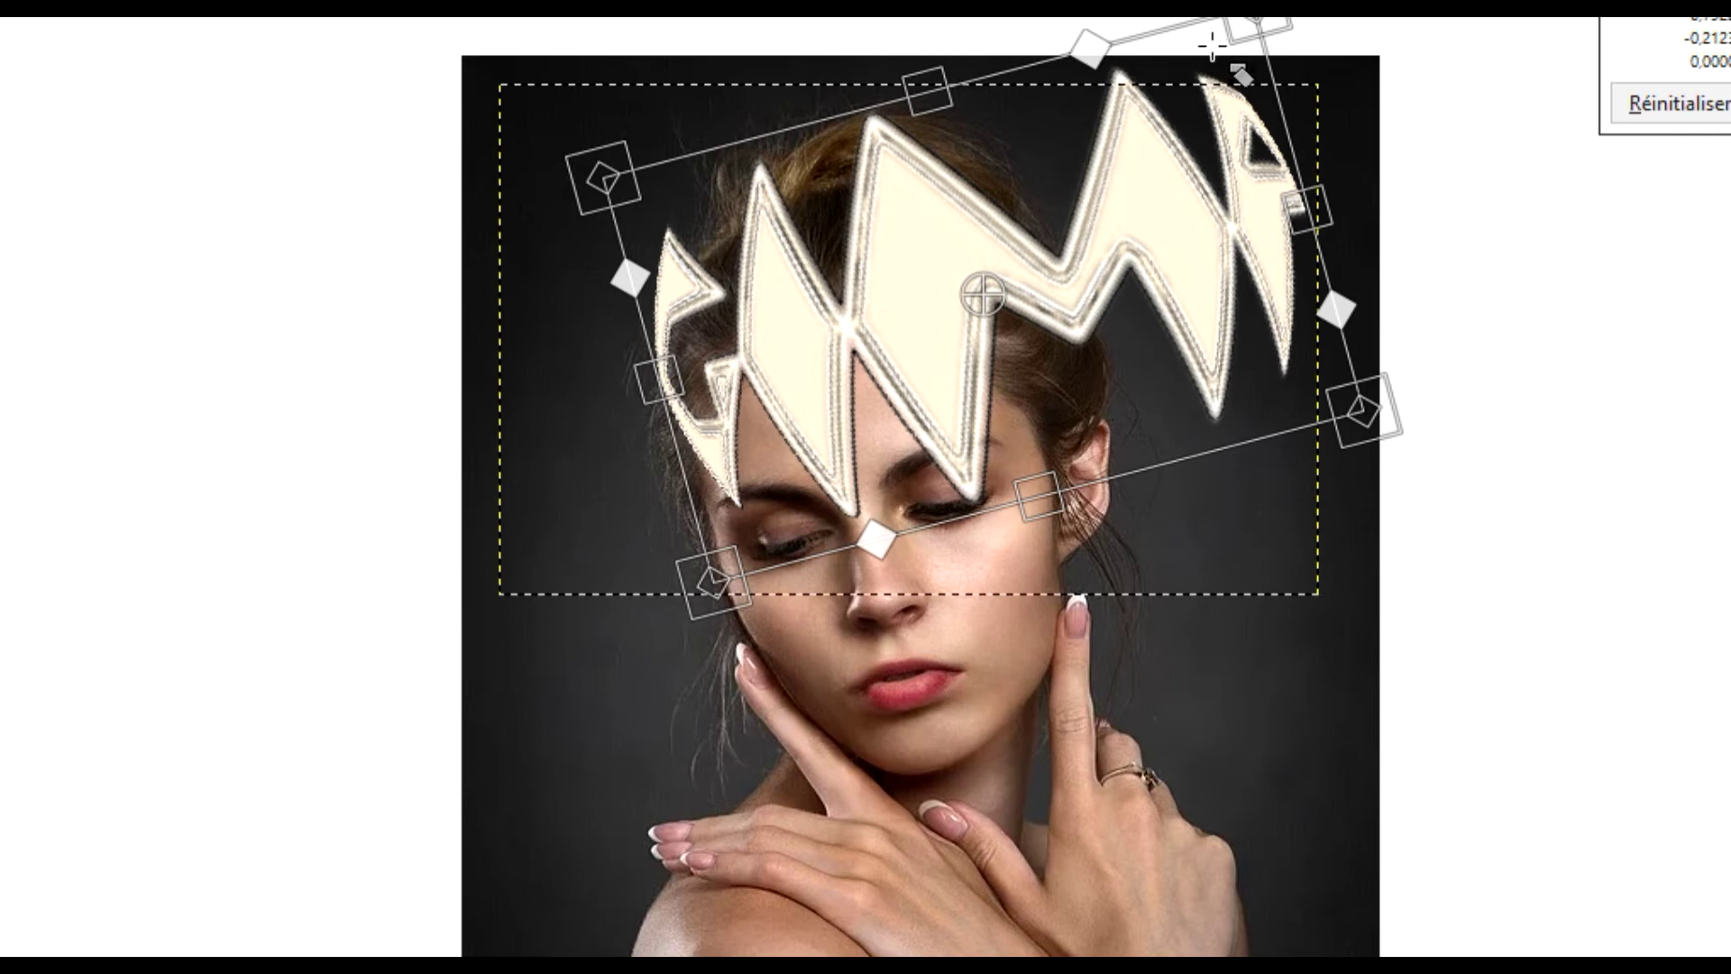
{"action": "left_click_drag", "start_coordinate": [1214, 39], "coordinate": [1203, 37]}
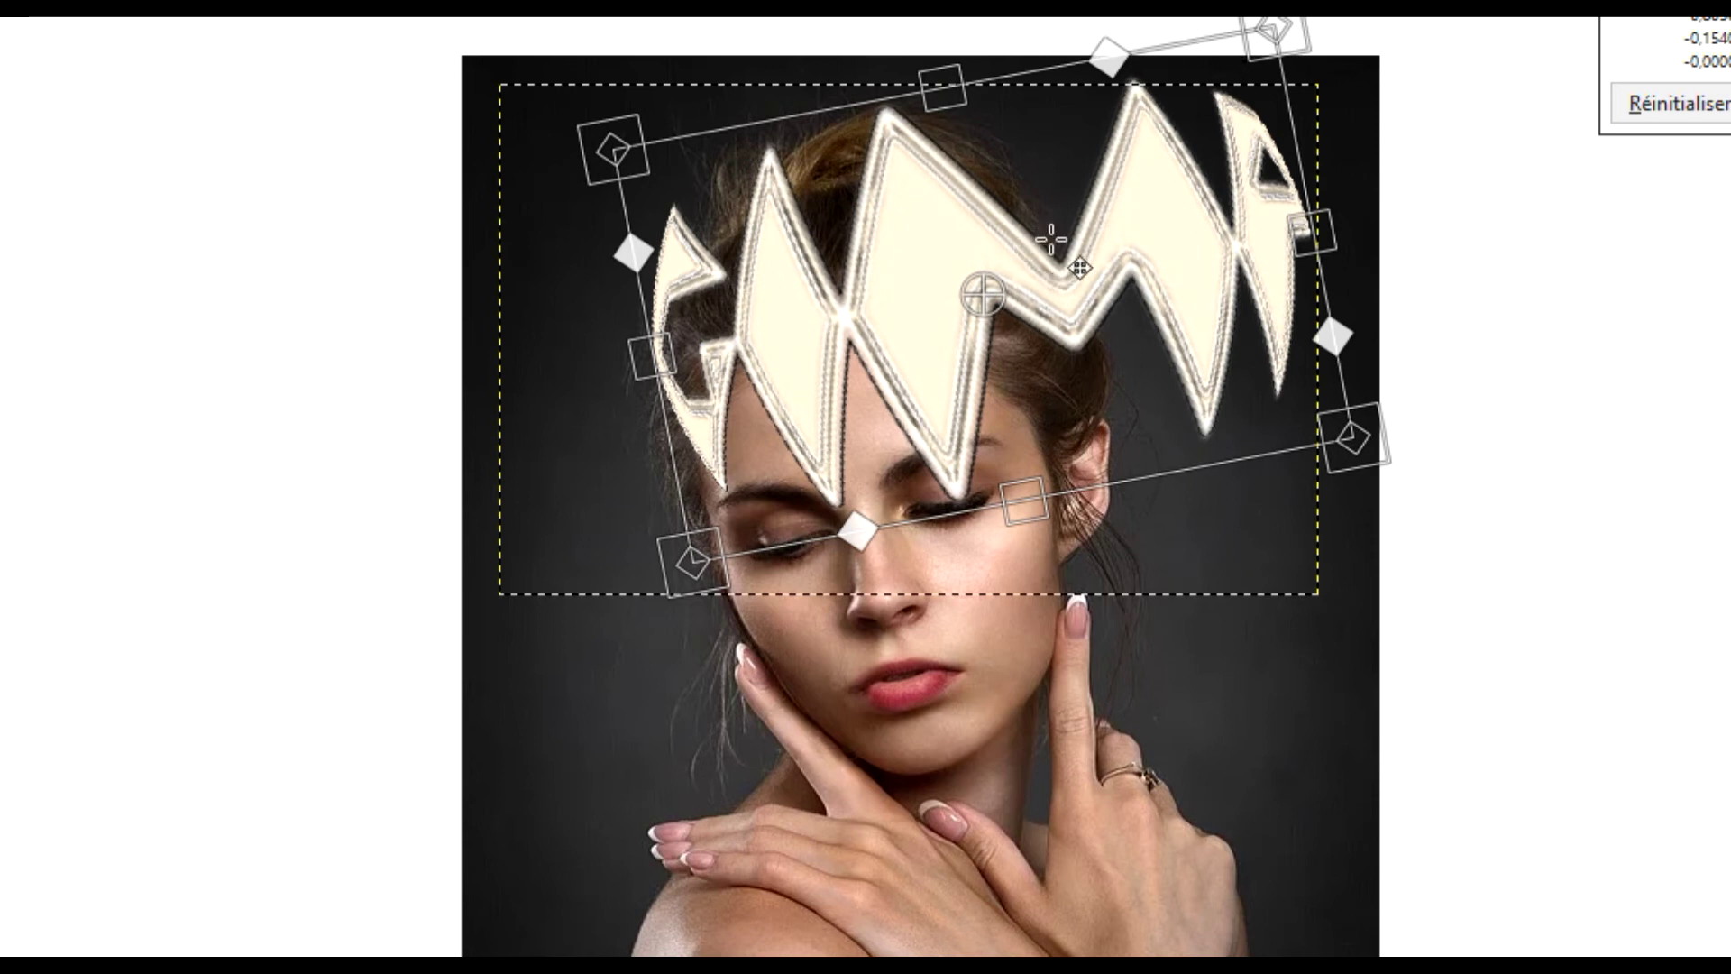
Shrink the spherized lettering further to about the width of the woman's head and position it across her forehead.
{"action": "left_click_drag", "start_coordinate": [1050, 239], "coordinate": [914, 367]}
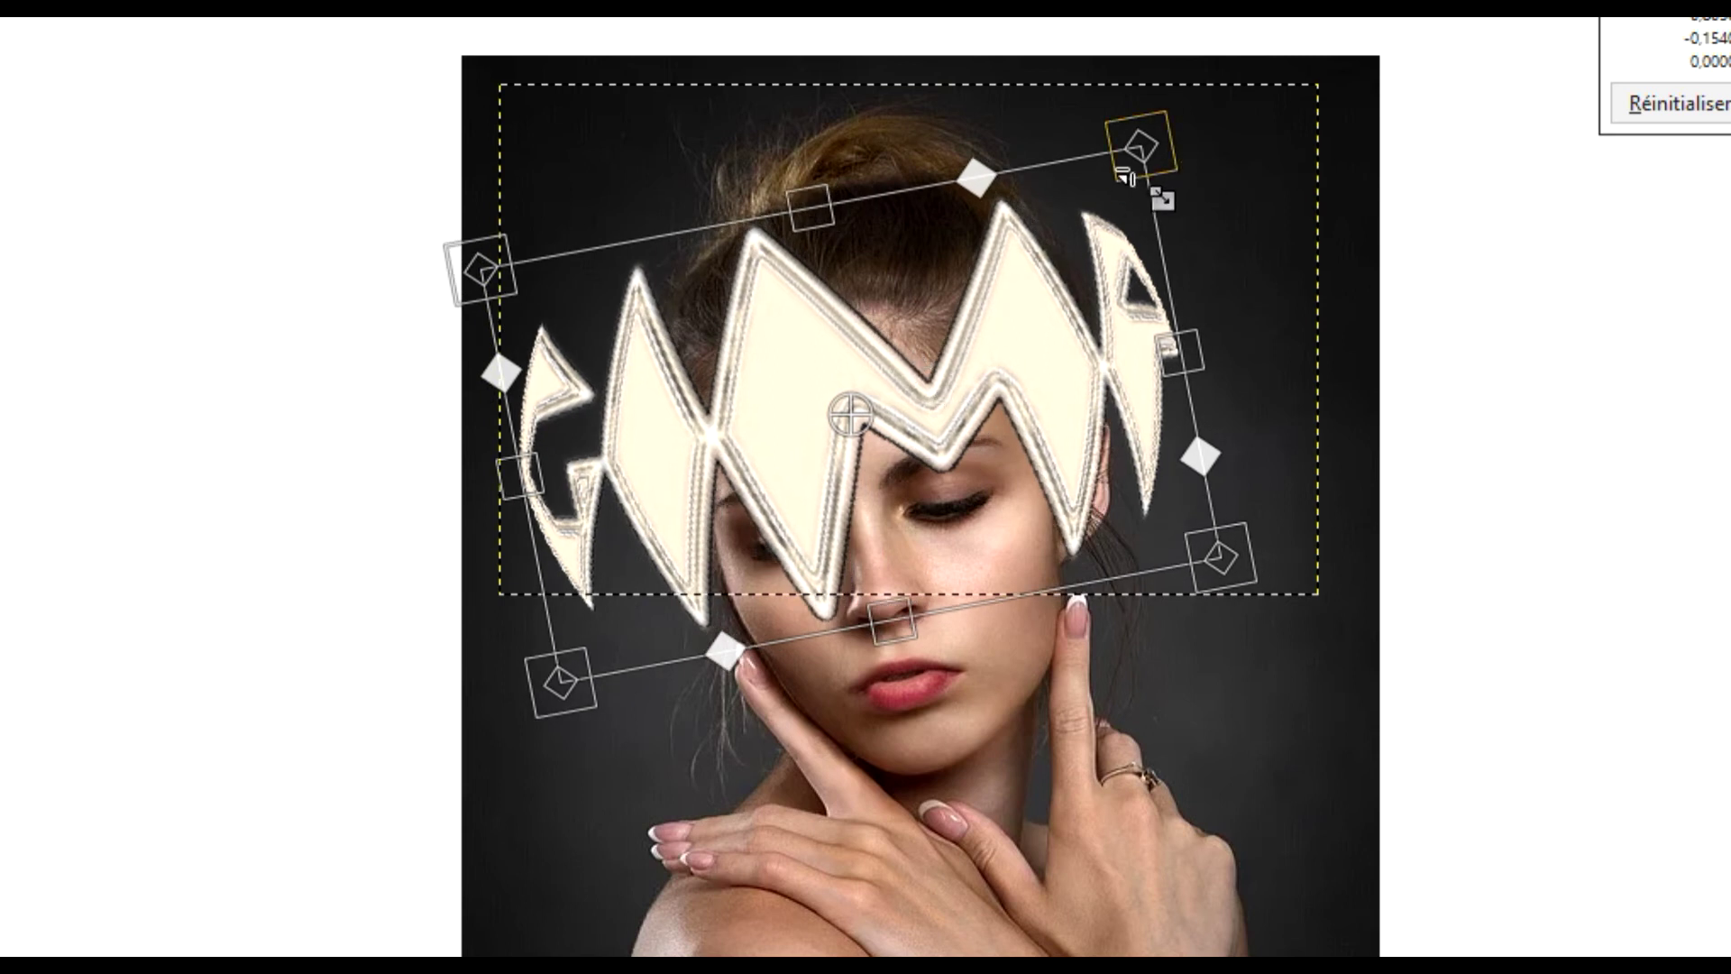
{"action": "left_click_drag", "start_coordinate": [1125, 173], "coordinate": [952, 337]}
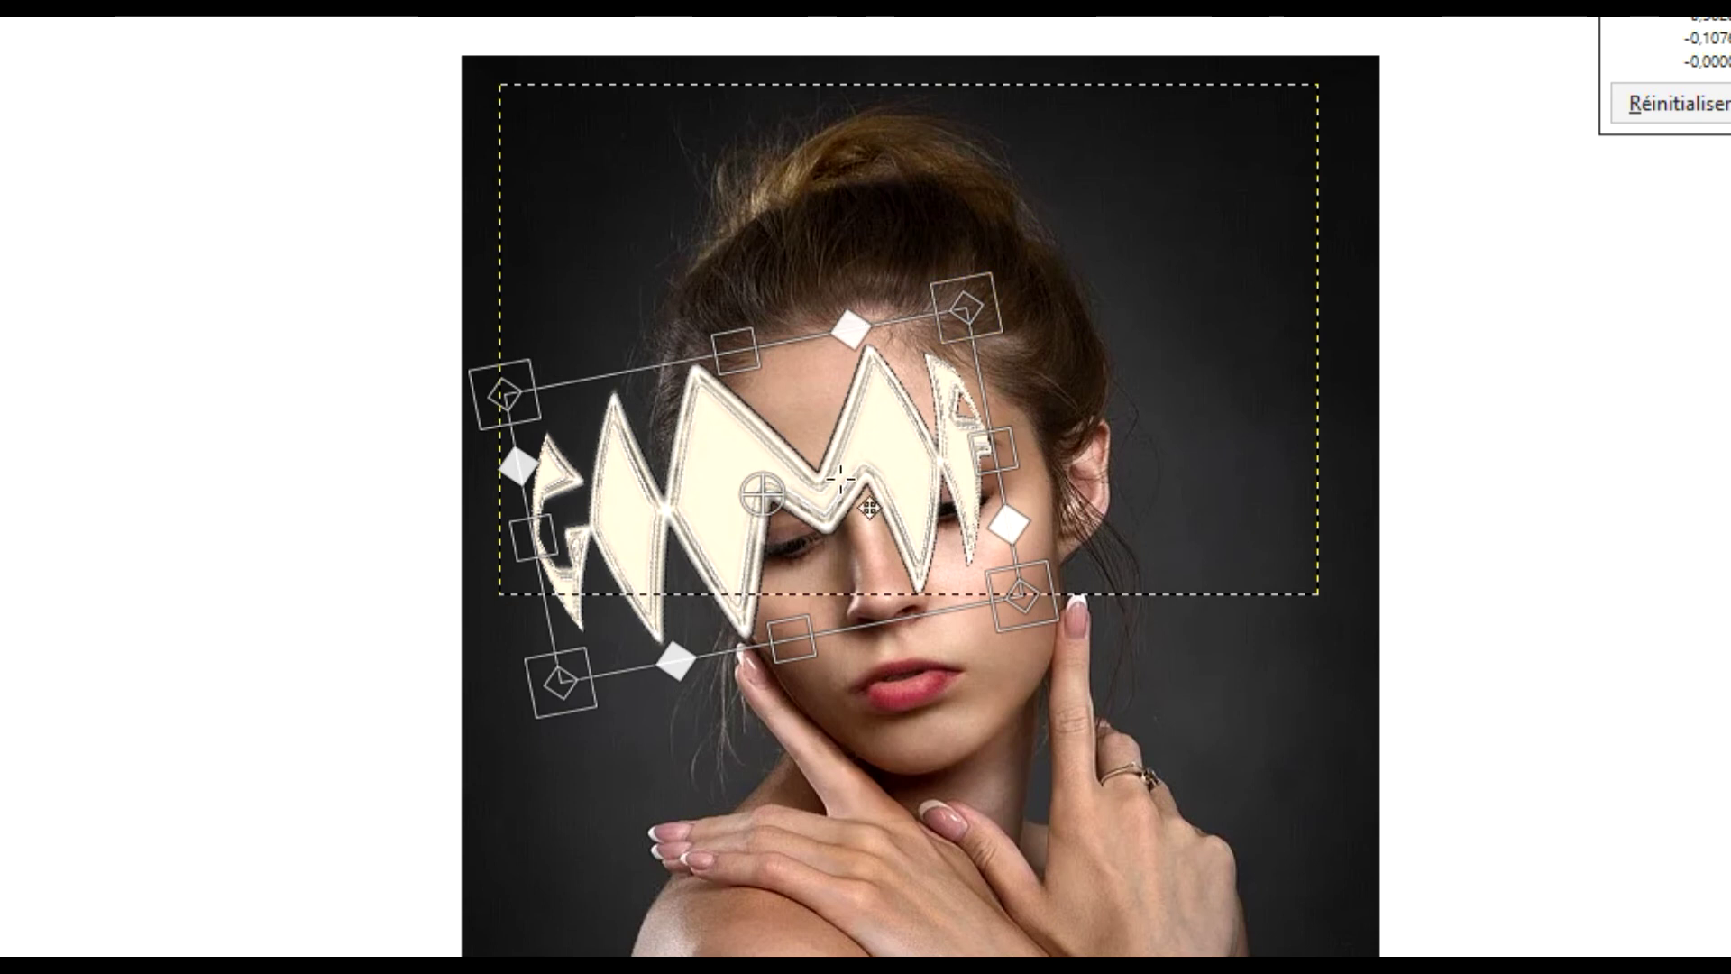
{"action": "left_click_drag", "start_coordinate": [839, 479], "coordinate": [943, 354]}
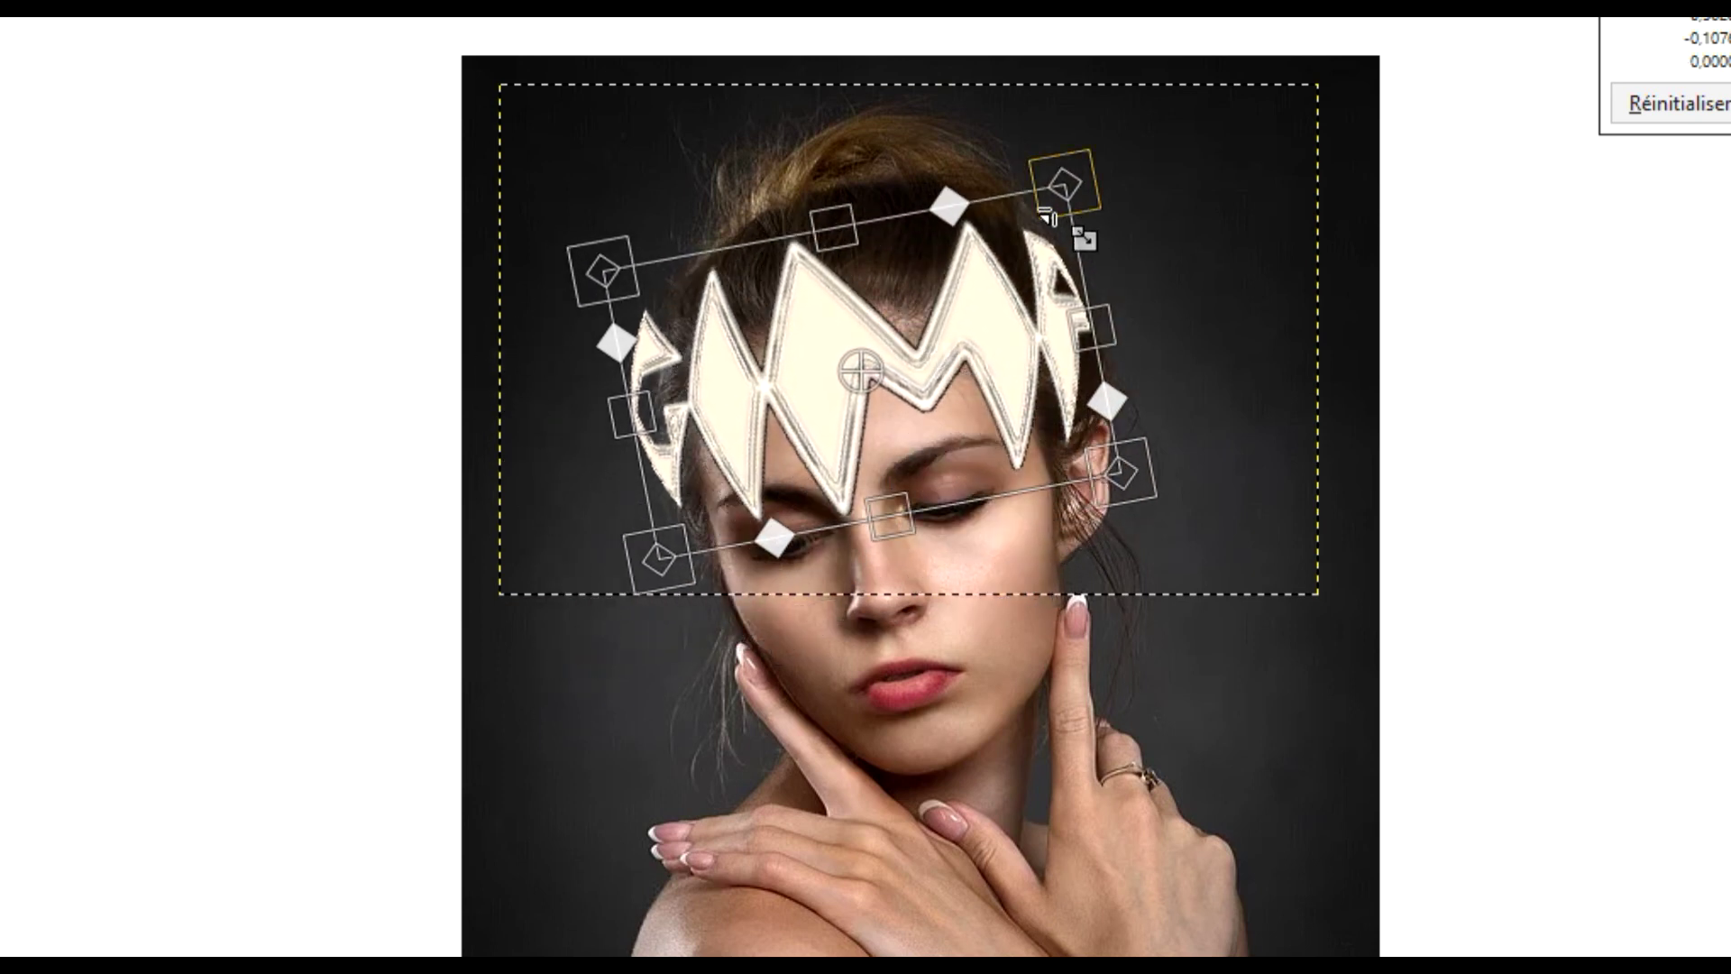
{"action": "left_click_drag", "start_coordinate": [1073, 213], "coordinate": [940, 261]}
{"action": "left_click_drag", "start_coordinate": [920, 429], "coordinate": [933, 396]}
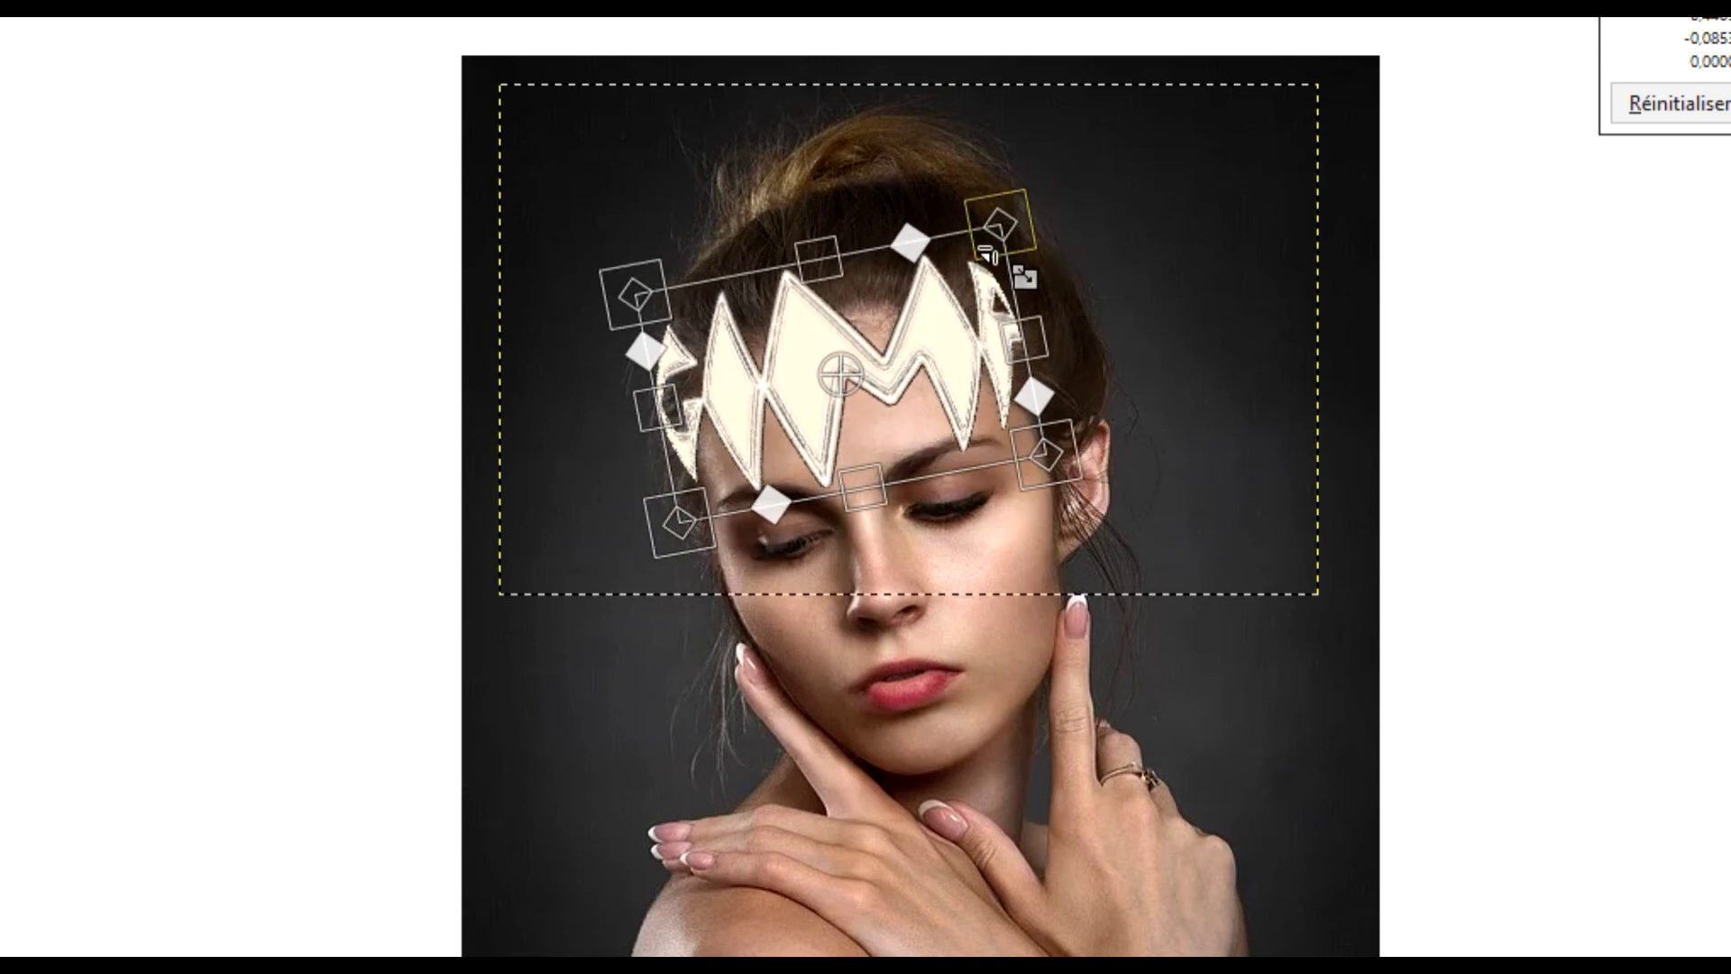
{"action": "left_click_drag", "start_coordinate": [1012, 265], "coordinate": [996, 279]}
Shift the lettering up from the forehead so that it sits along the woman's hairline.
{"action": "scroll", "coordinate": [885, 381], "scroll_direction": "up", "scroll_amount": 3}
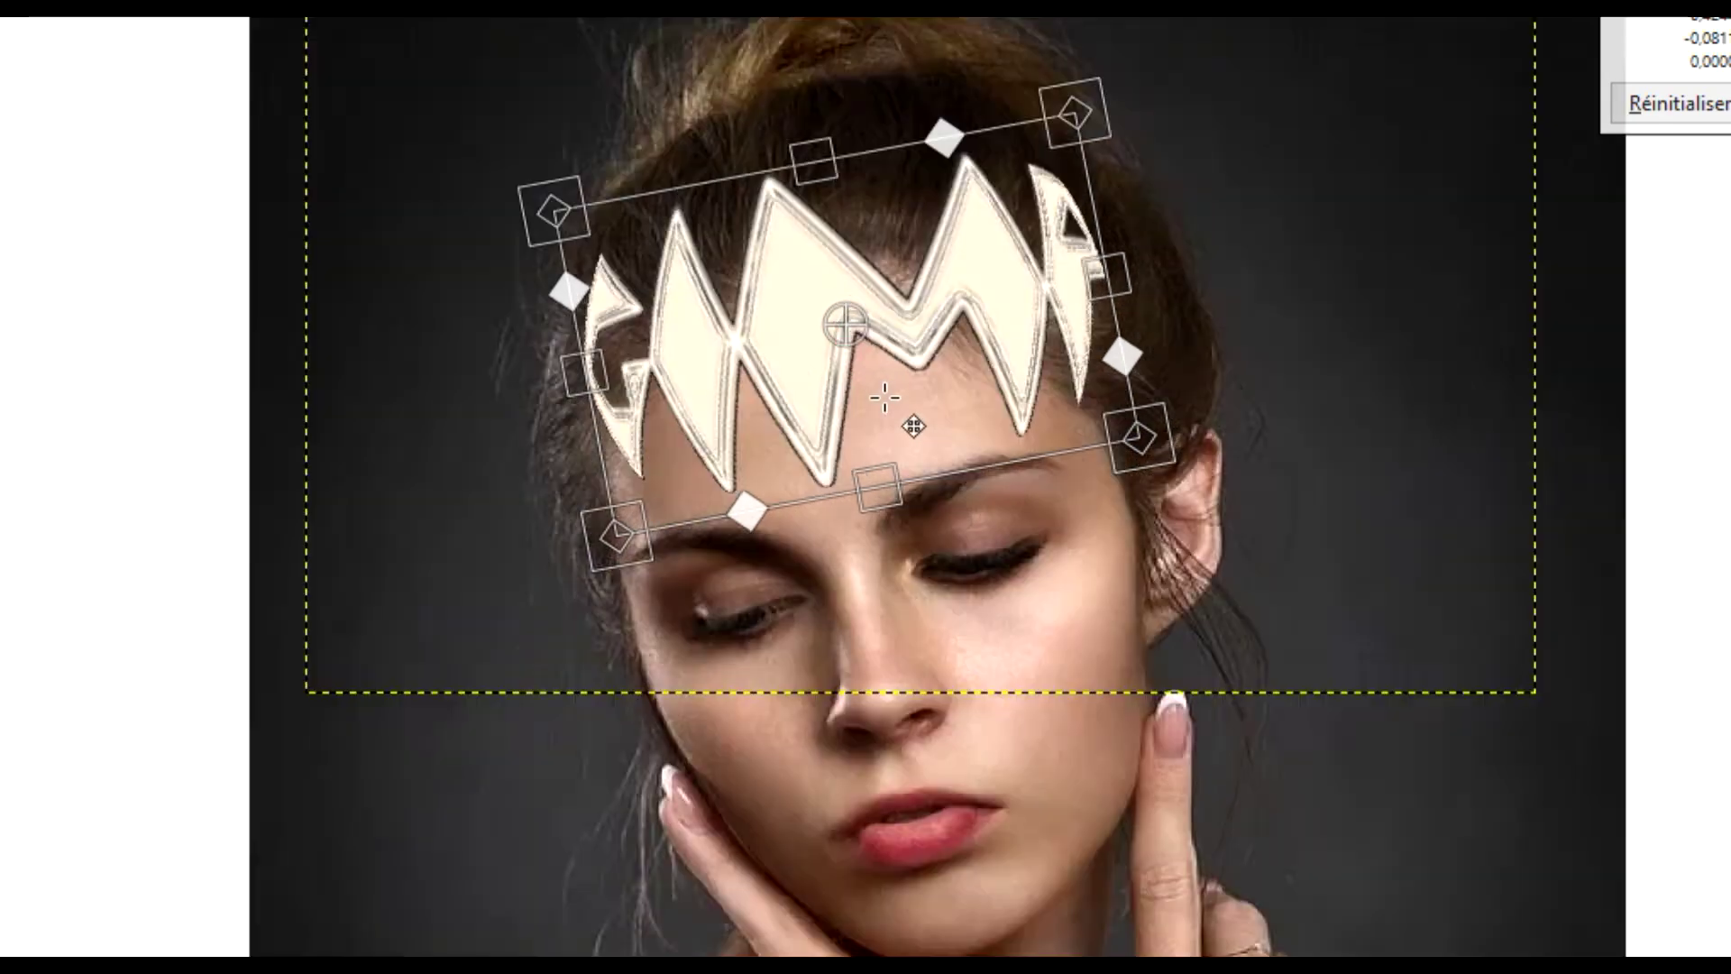
{"action": "scroll", "coordinate": [986, 351], "scroll_direction": "up", "scroll_amount": 3}
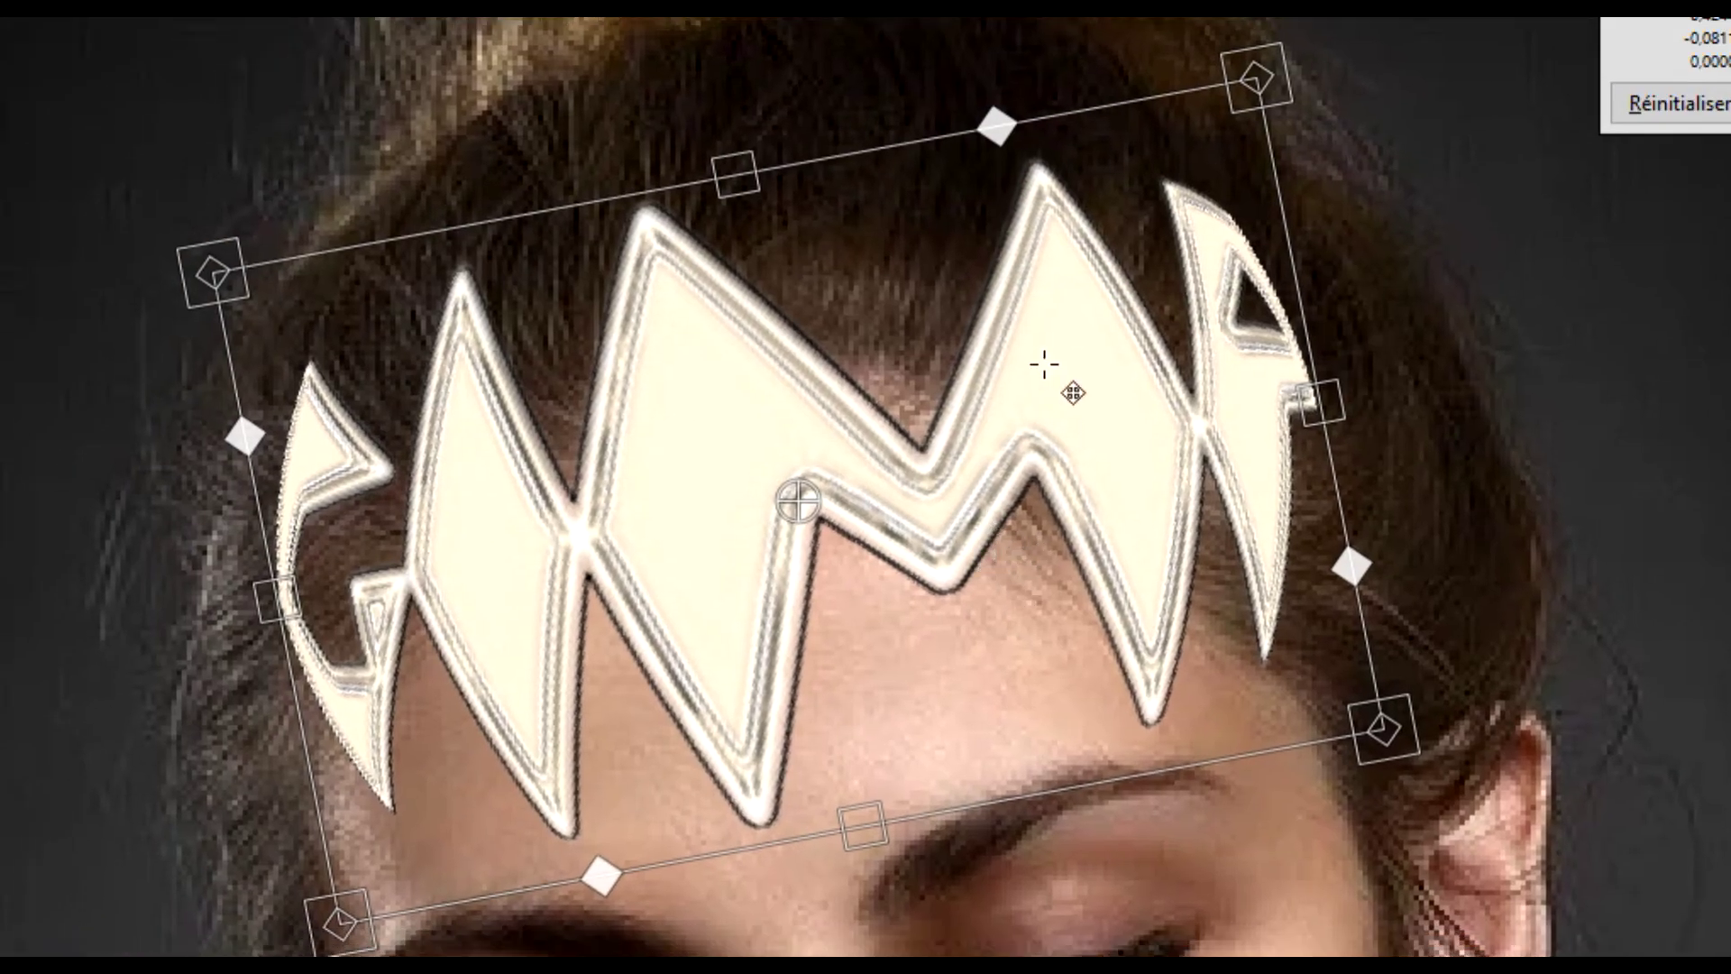
{"action": "left_click_drag", "start_coordinate": [938, 433], "coordinate": [837, 302]}
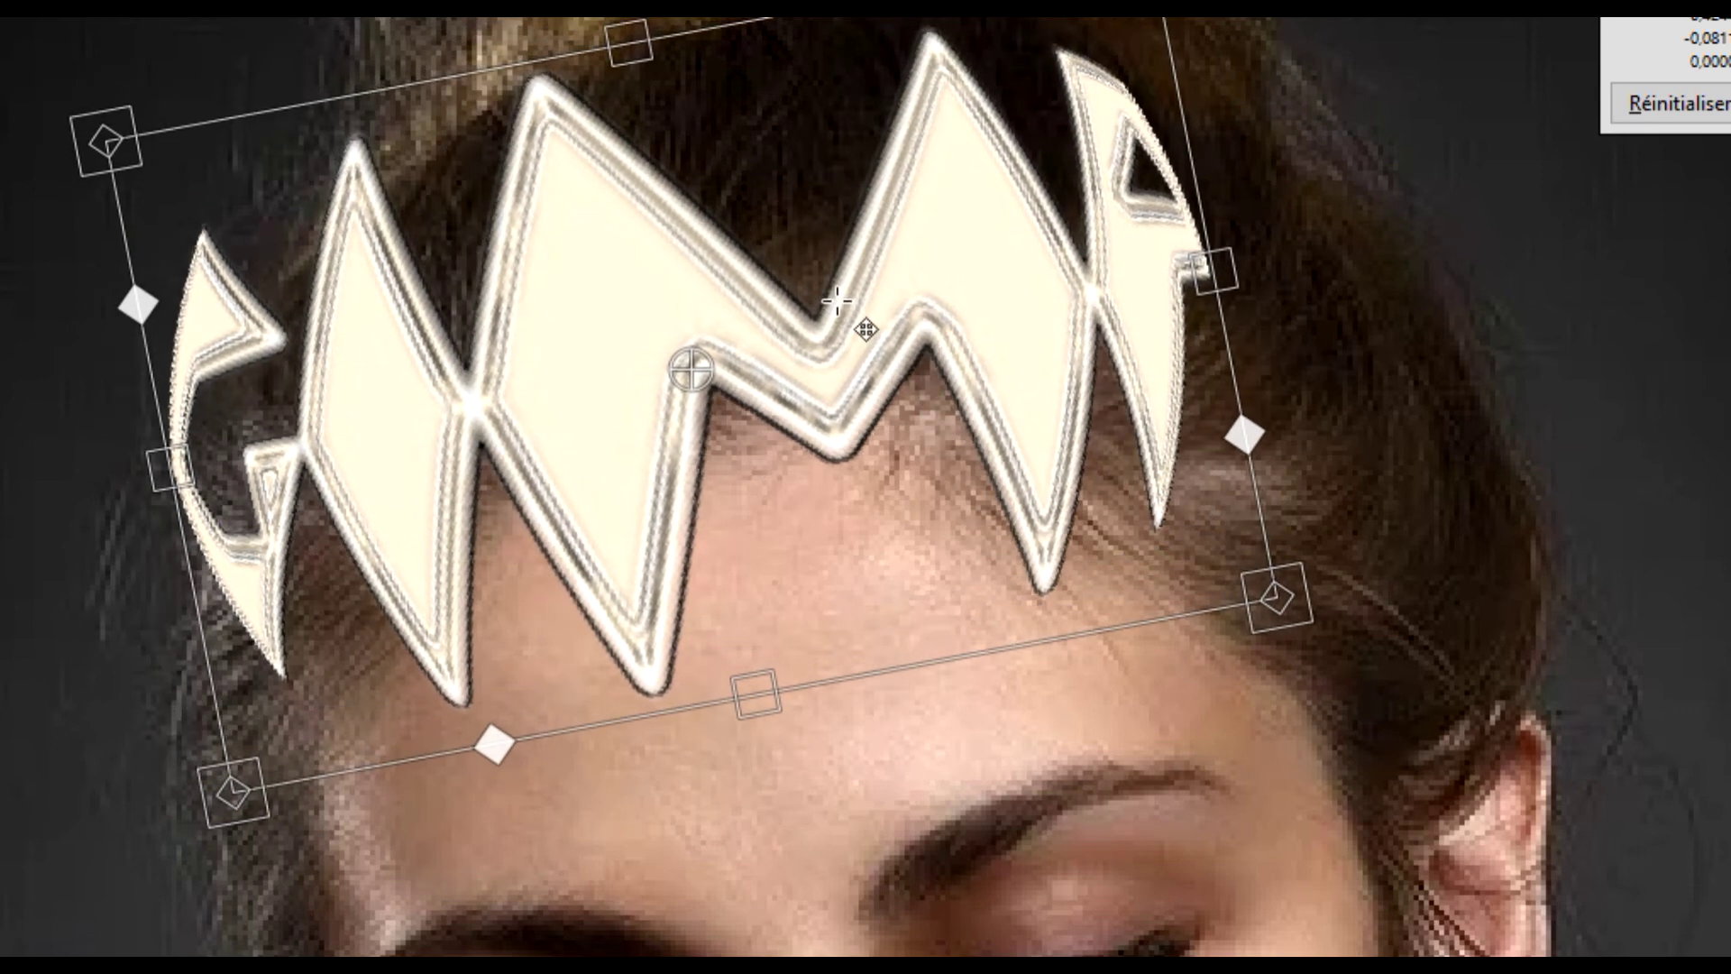
Adjust the perspective at the lettering's four corners to fit the head's shape and apply the unified transformation.
{"action": "scroll", "coordinate": [841, 463], "scroll_direction": "down", "scroll_amount": 1}
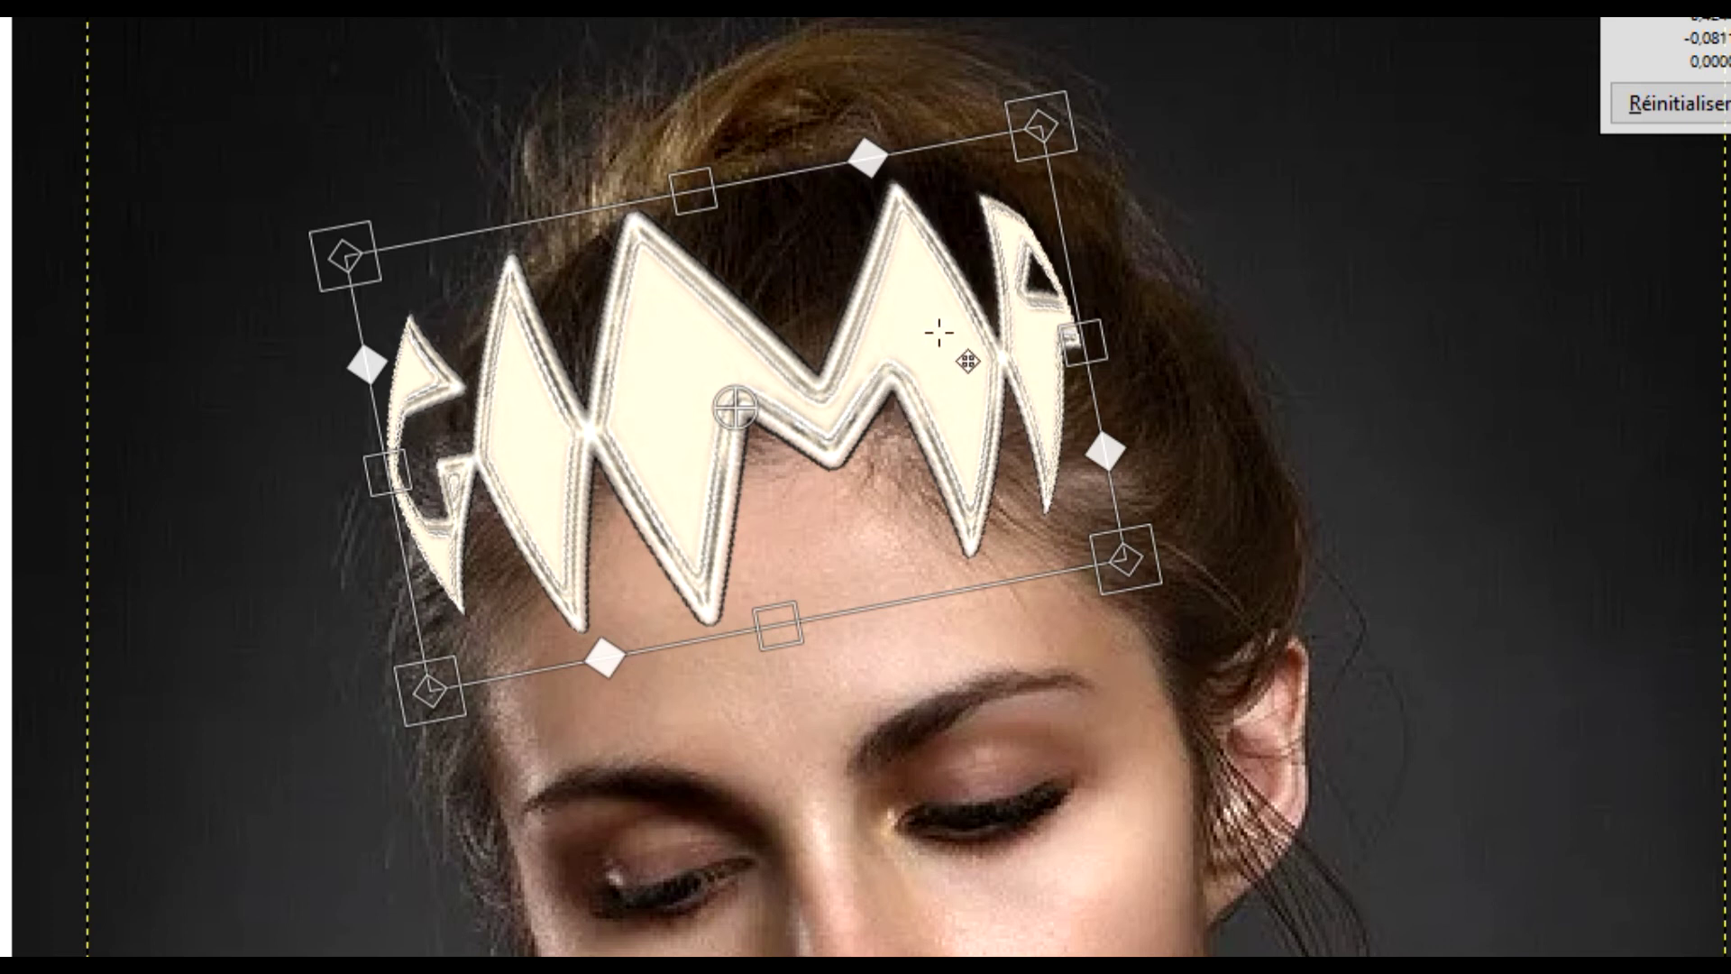
{"action": "left_click", "coordinate": [1041, 129]}
{"action": "left_click_drag", "start_coordinate": [1042, 129], "coordinate": [1061, 134]}
{"action": "left_click_drag", "start_coordinate": [1159, 608], "coordinate": [1164, 612]}
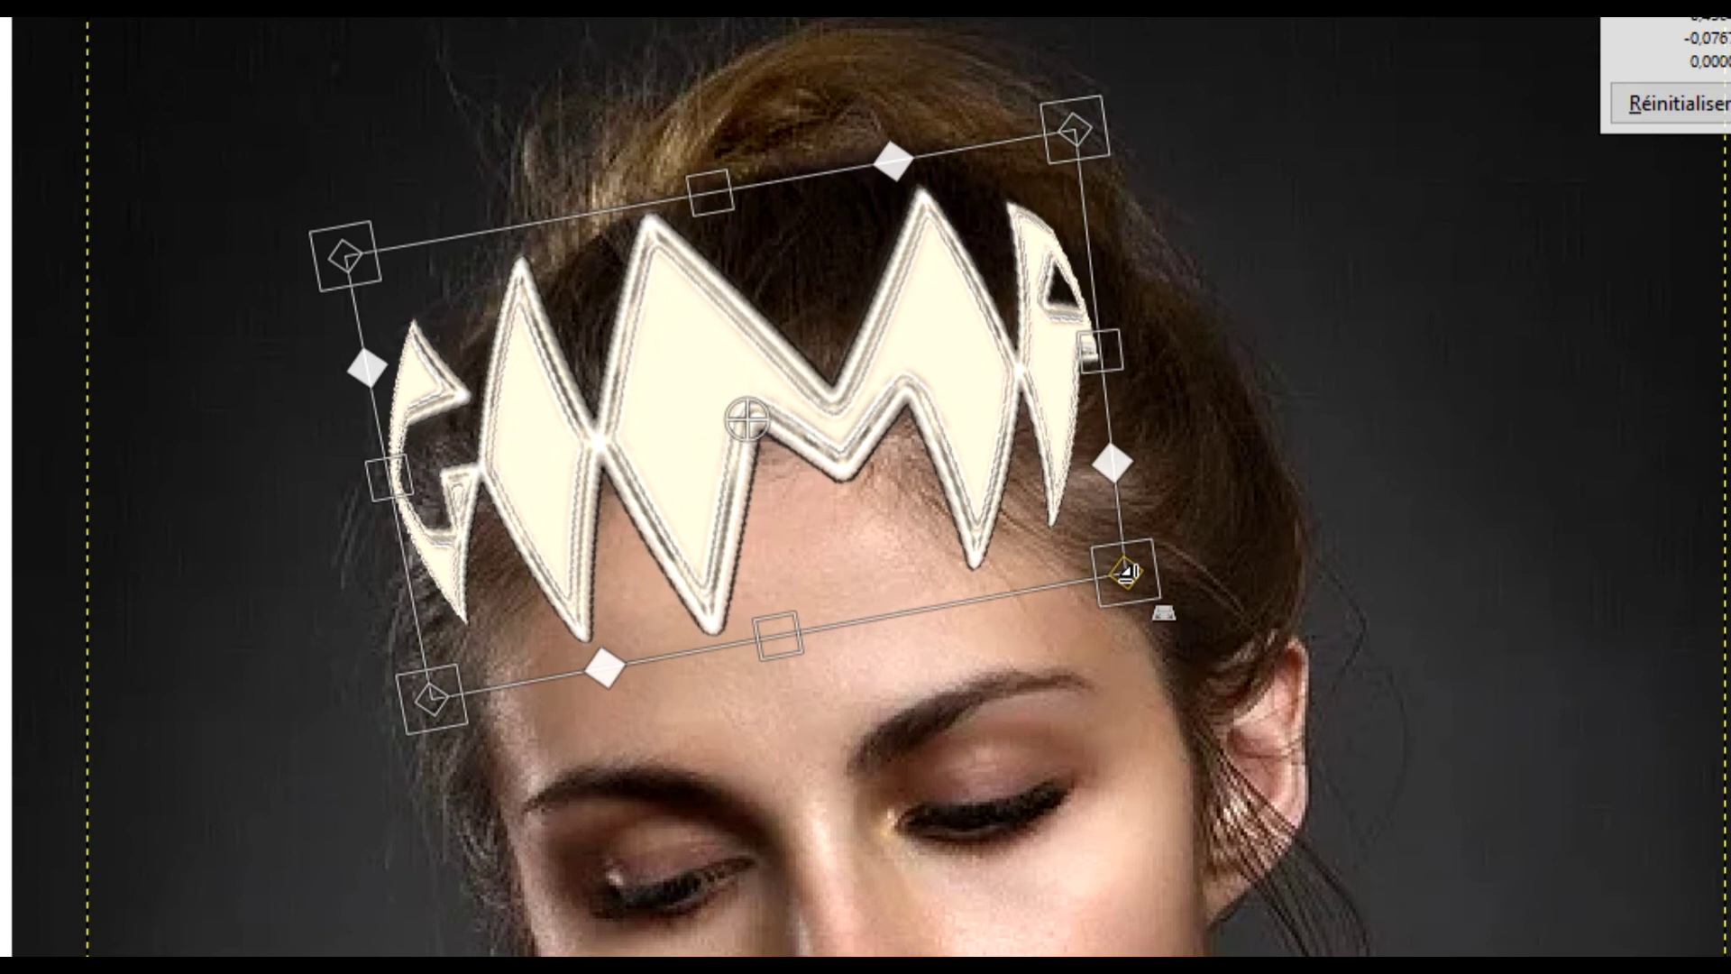
{"action": "left_click_drag", "start_coordinate": [434, 697], "coordinate": [425, 720]}
{"action": "left_click_drag", "start_coordinate": [348, 262], "coordinate": [380, 245]}
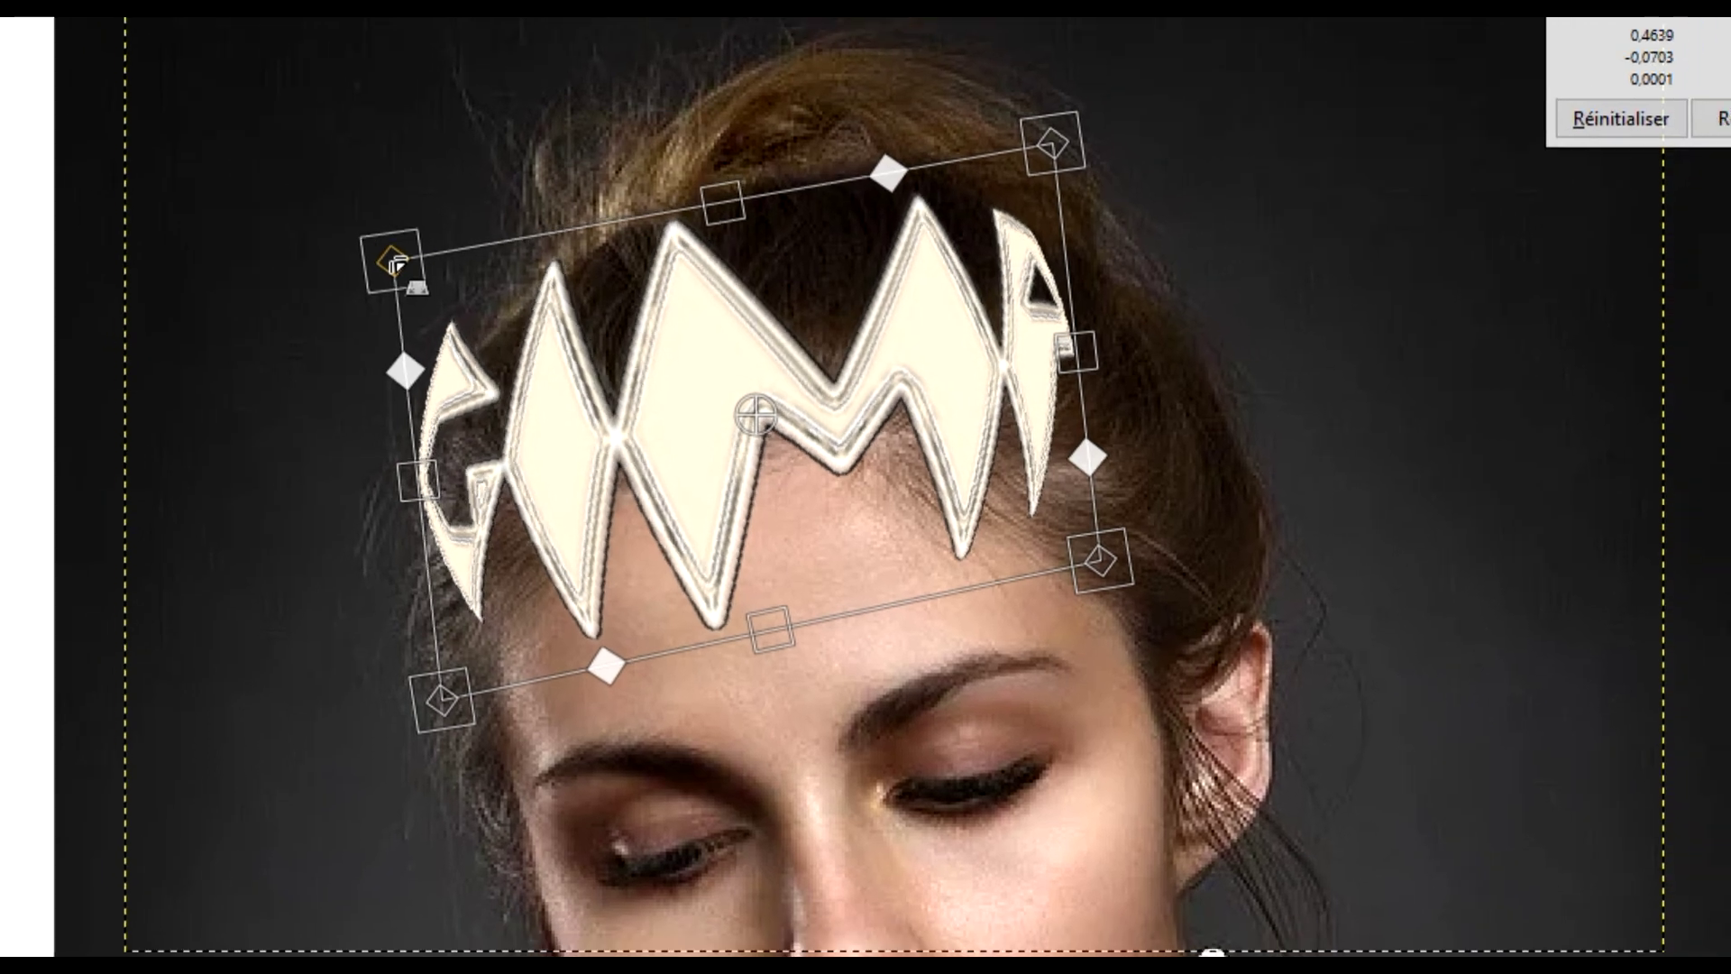
{"action": "left_click_drag", "start_coordinate": [1019, 187], "coordinate": [999, 173]}
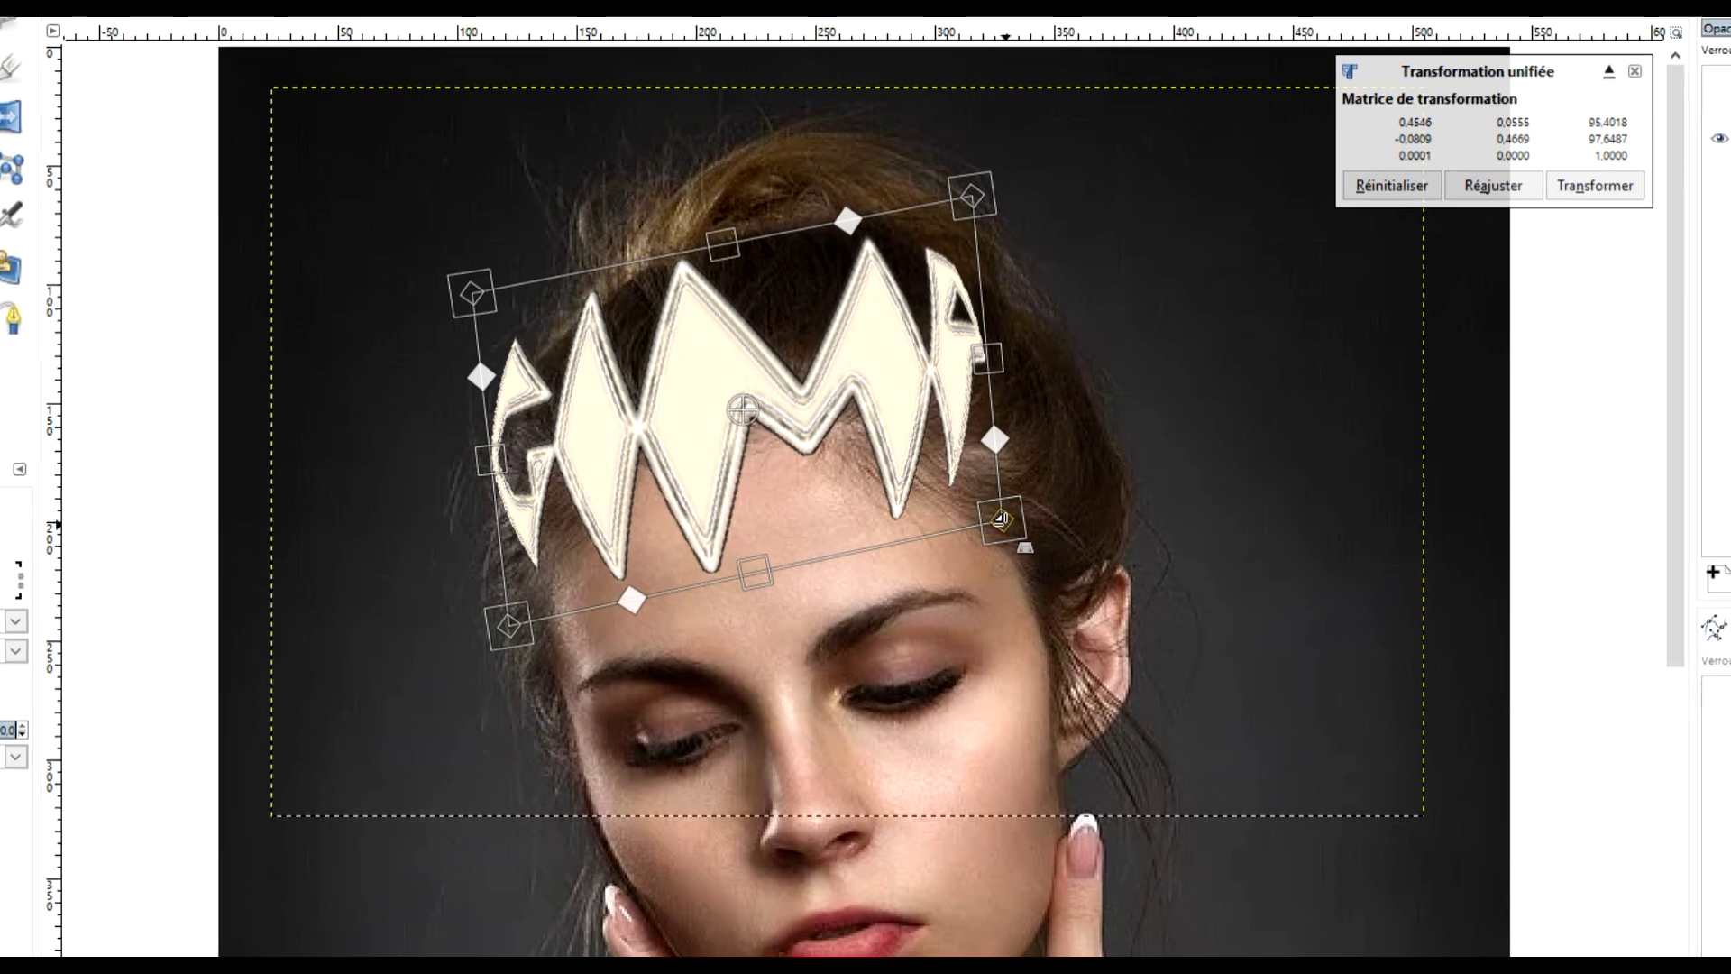
{"action": "left_click_drag", "start_coordinate": [1011, 523], "coordinate": [976, 510]}
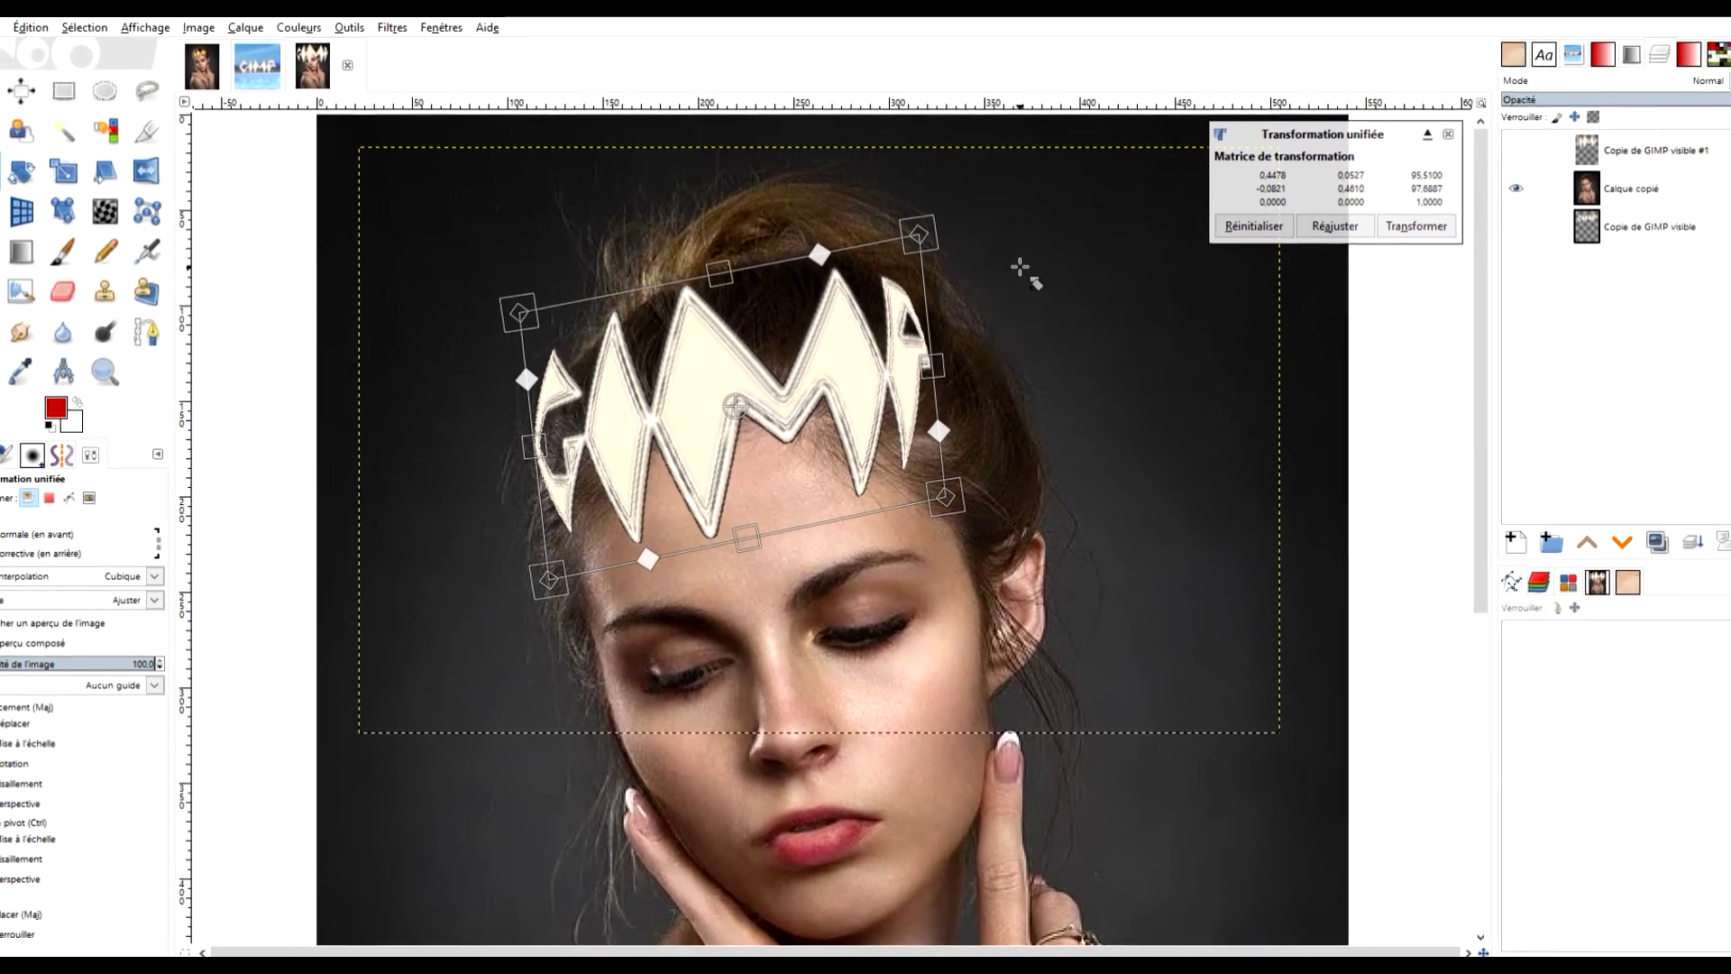
{"action": "left_click", "coordinate": [1435, 222]}
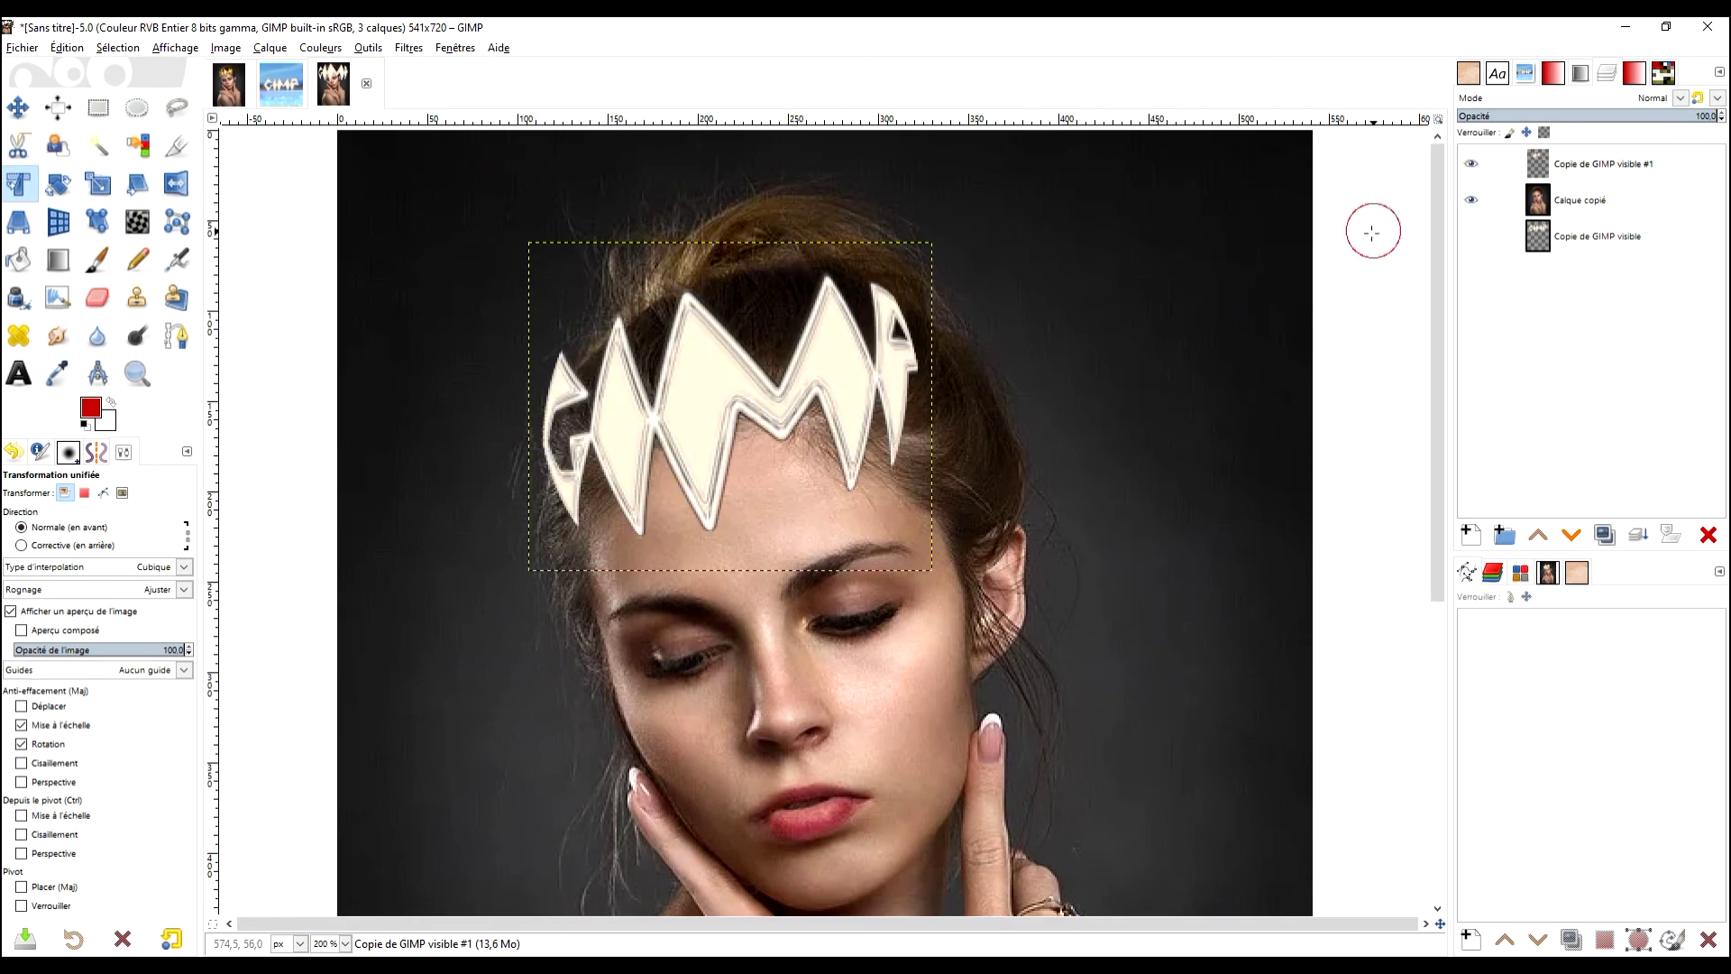
Make the hidden original unwarped lettering layer the active layer.
{"action": "key", "text": "1"}
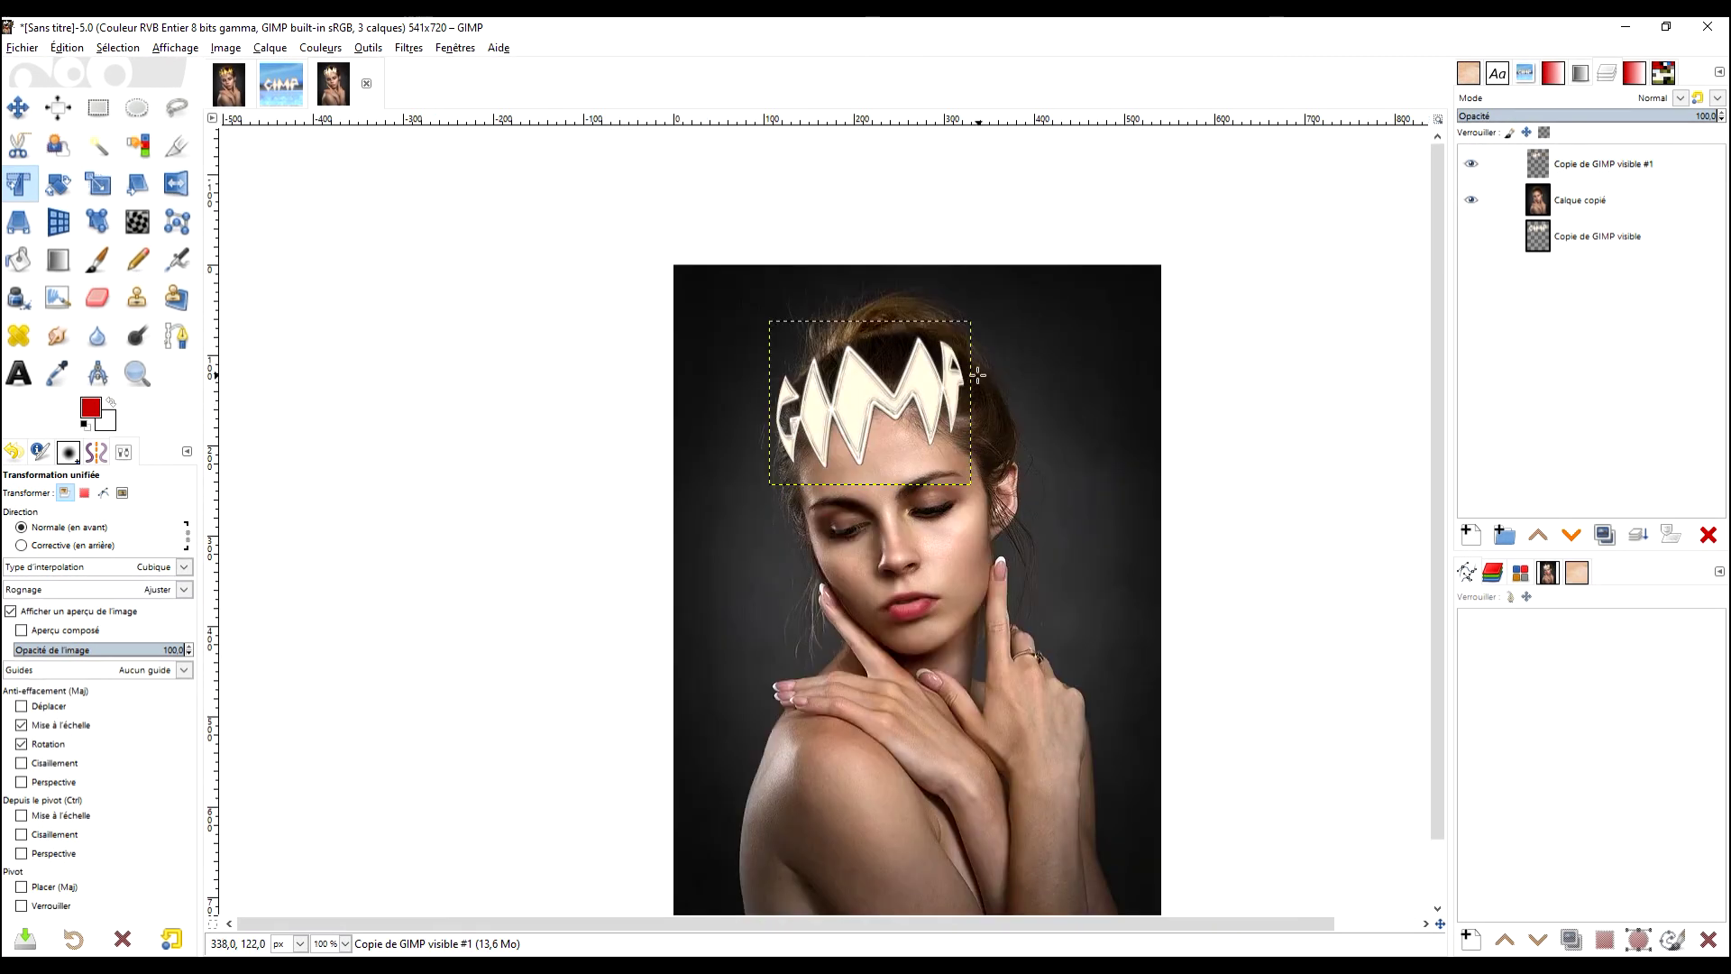
{"action": "key", "text": "2"}
{"action": "scroll", "coordinate": [907, 355], "scroll_direction": "up", "scroll_amount": 1}
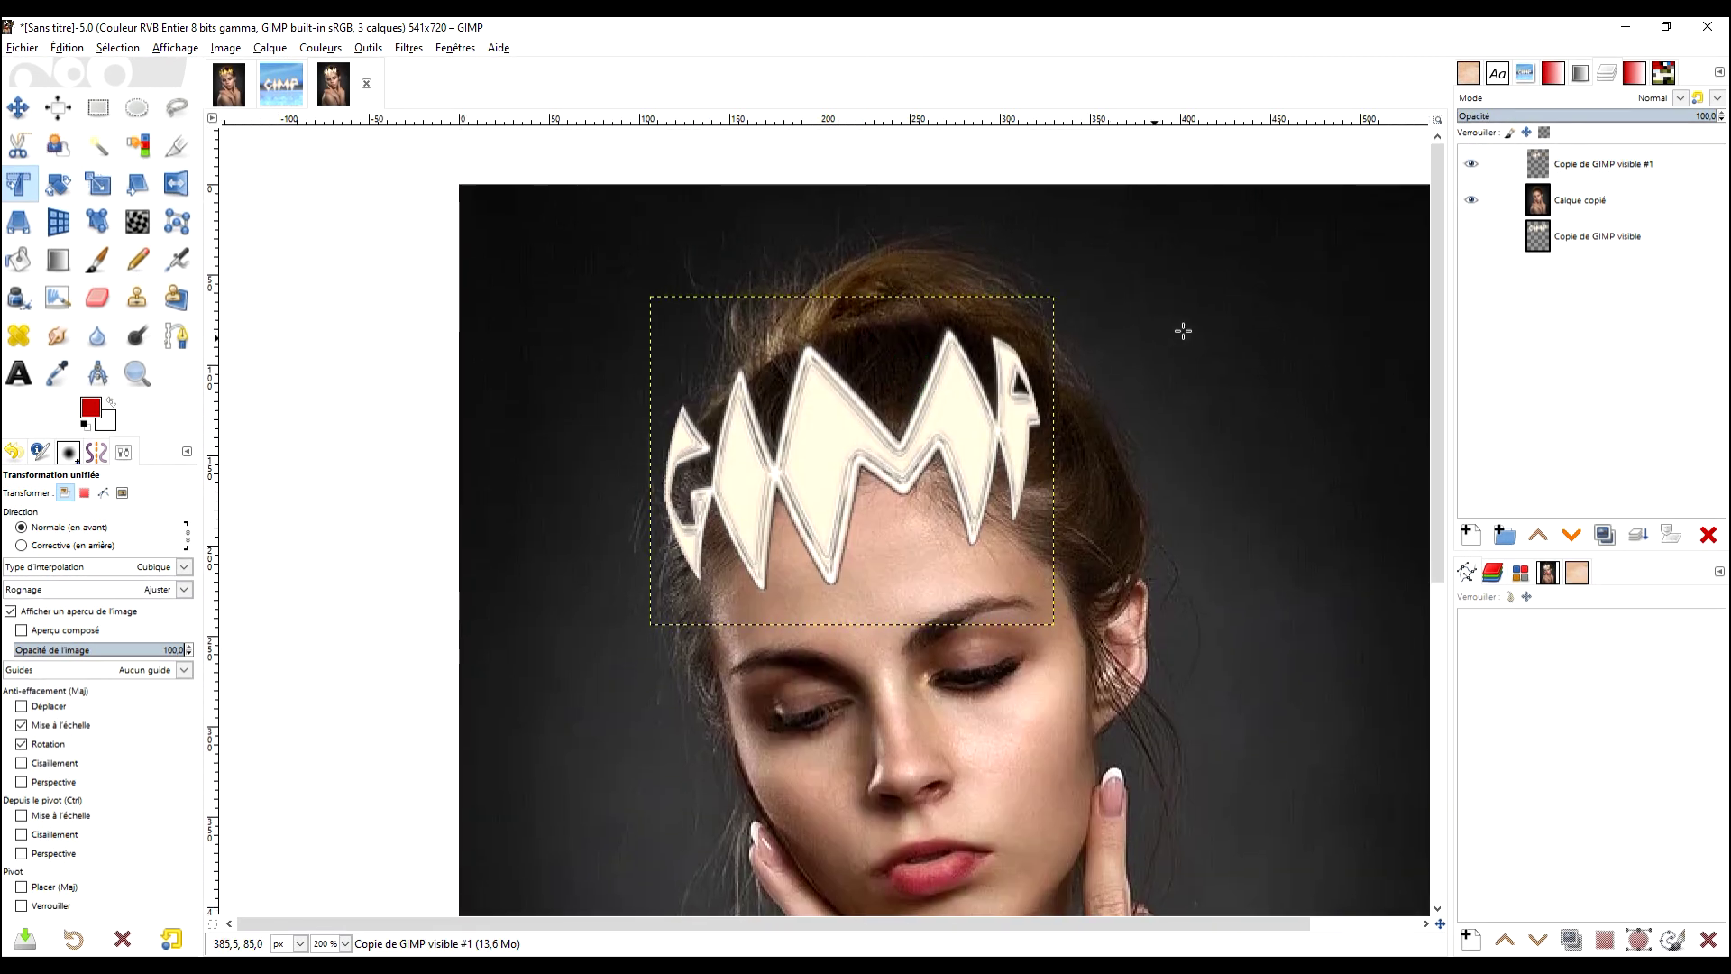
{"action": "left_click", "coordinate": [1549, 239]}
{"action": "left_click_drag", "start_coordinate": [1089, 424], "coordinate": [946, 384]}
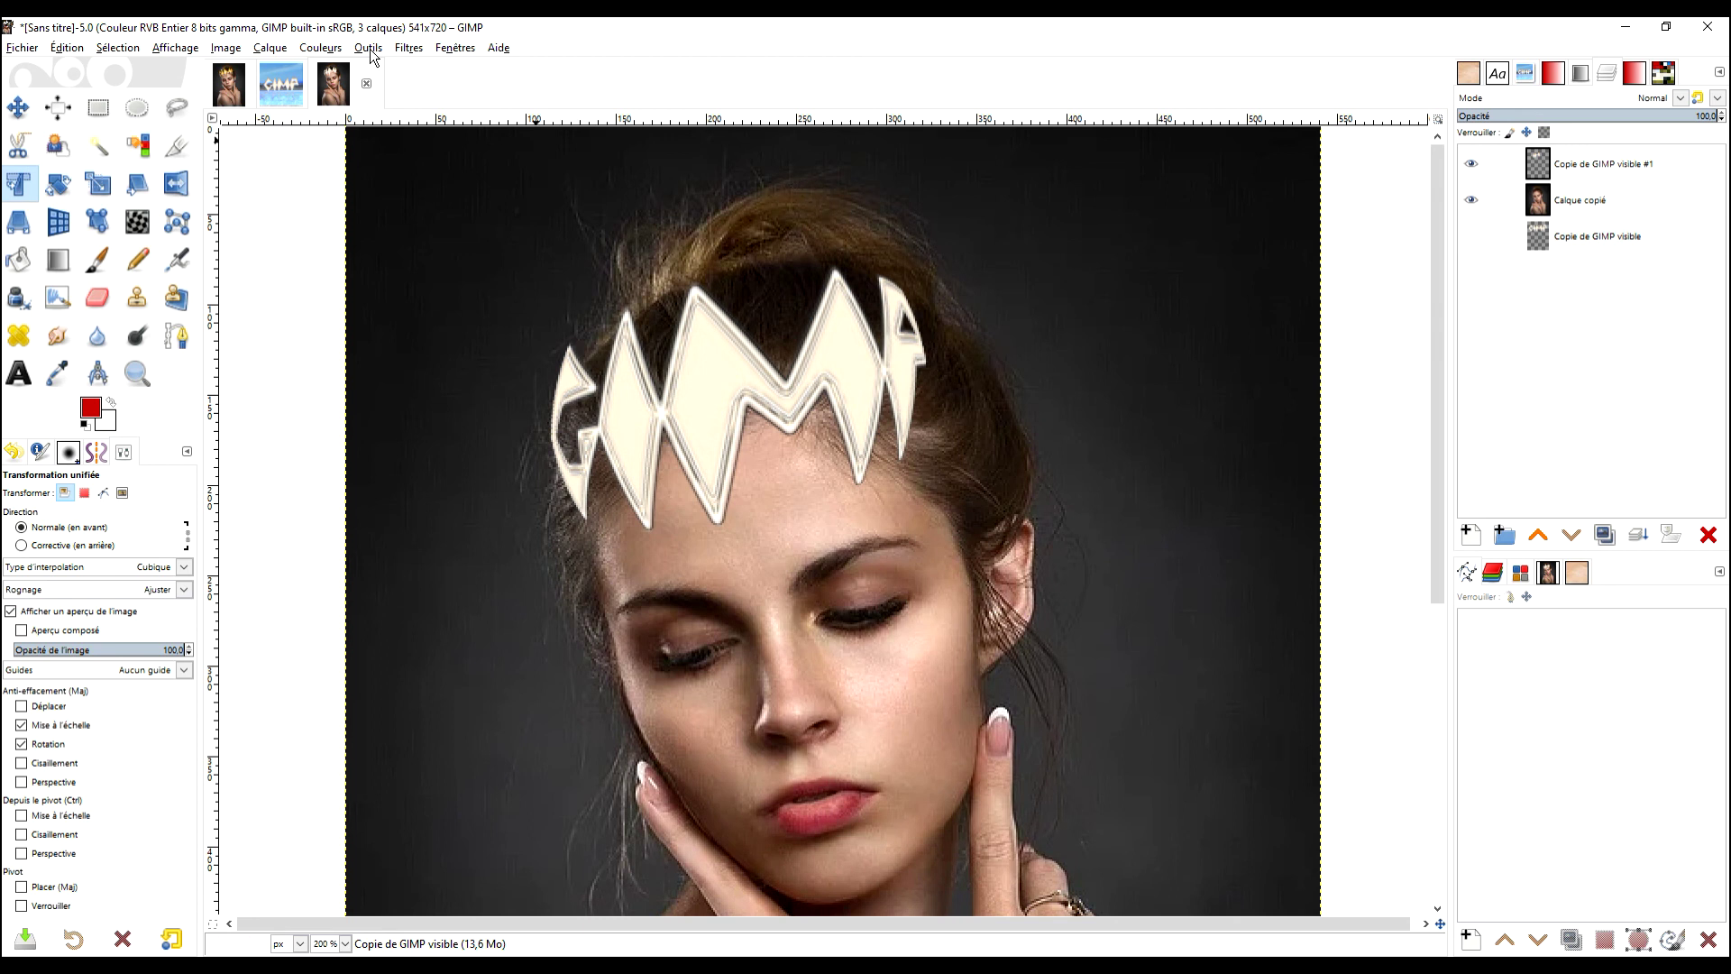
{"action": "left_click", "coordinate": [409, 48]}
{"action": "left_click", "coordinate": [455, 436]}
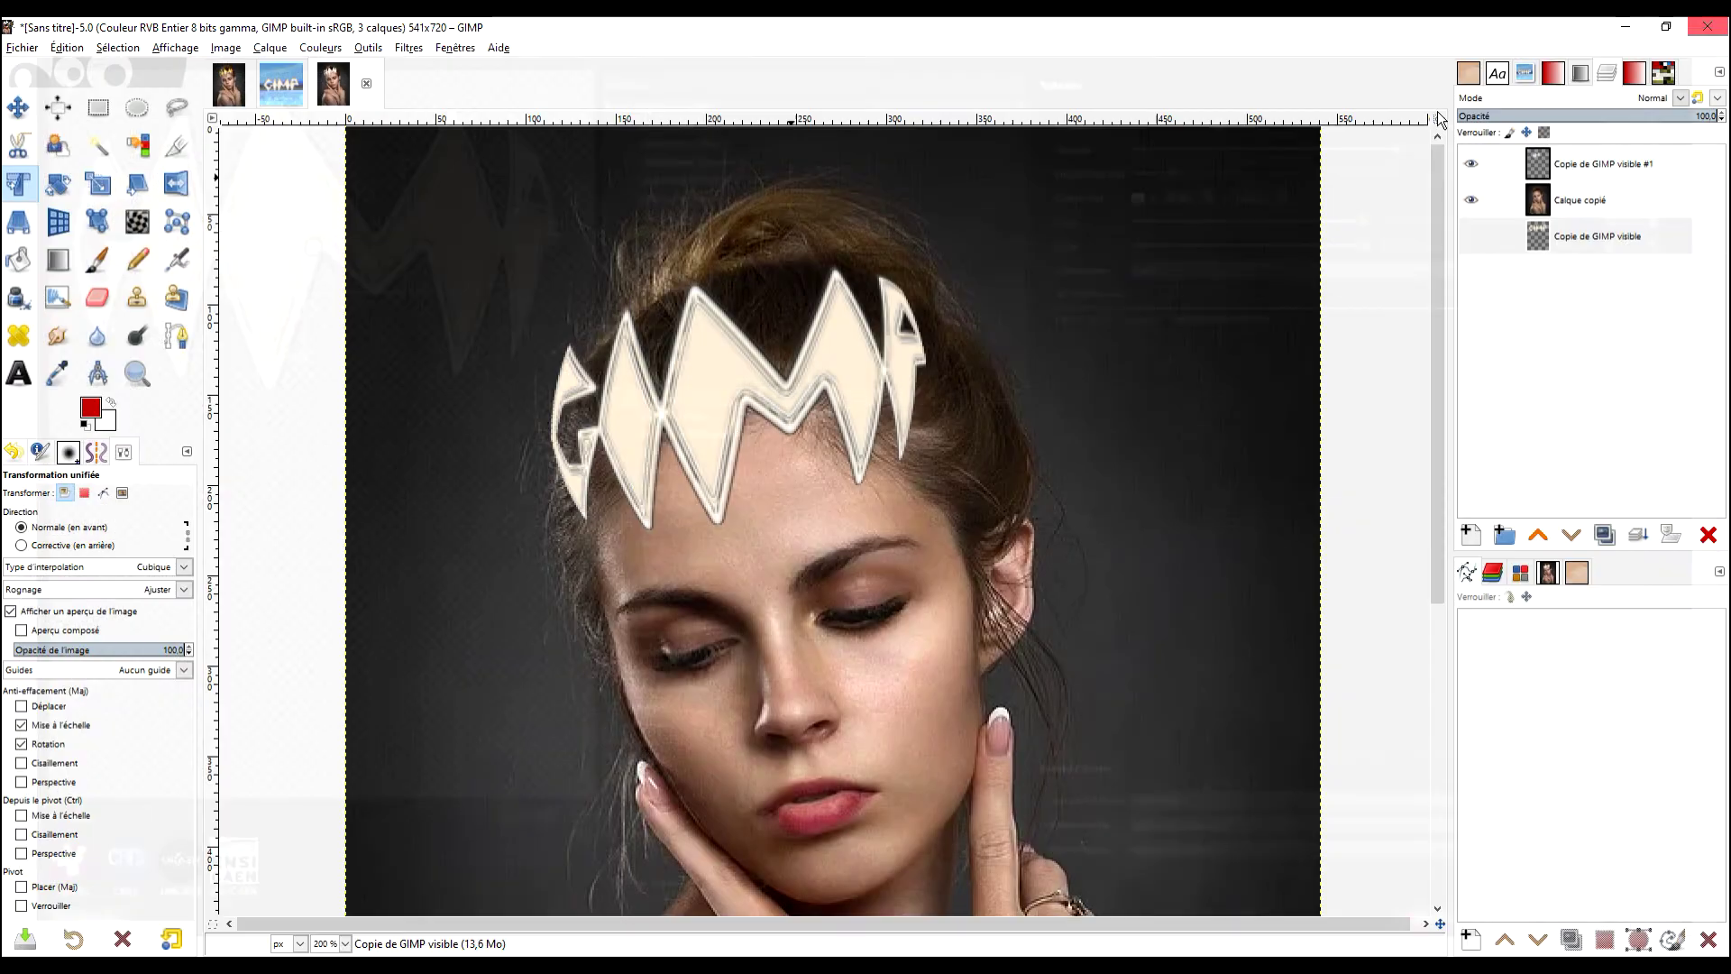
{"action": "left_click", "coordinate": [1708, 26]}
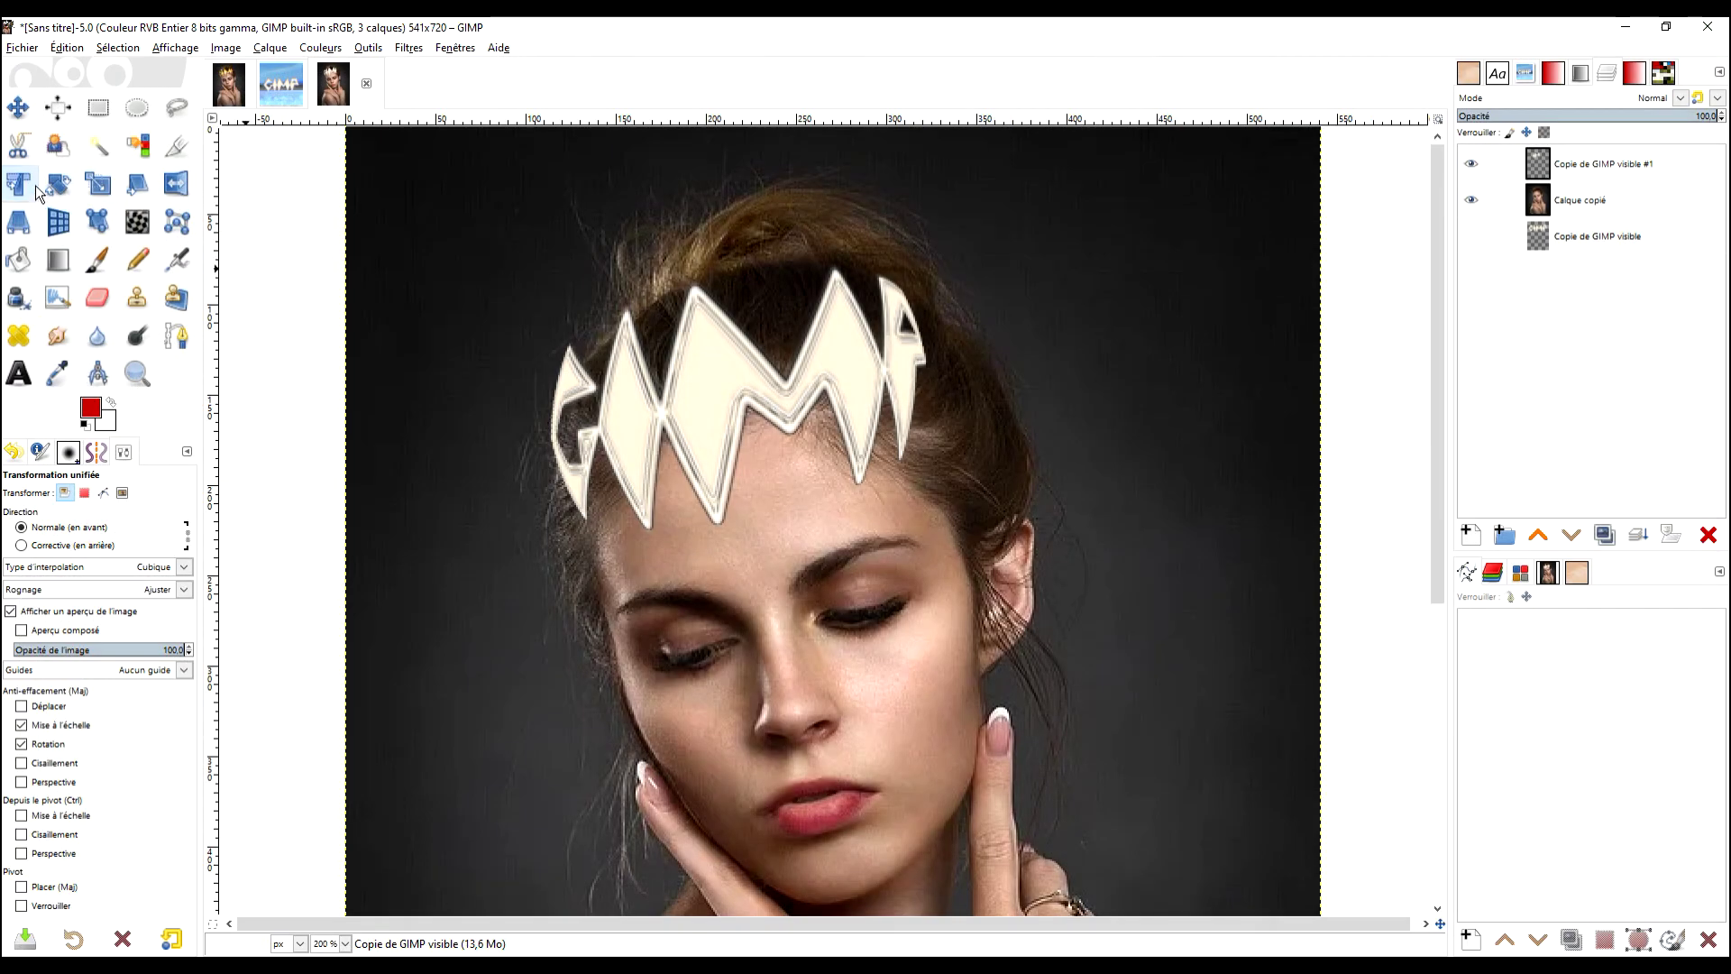